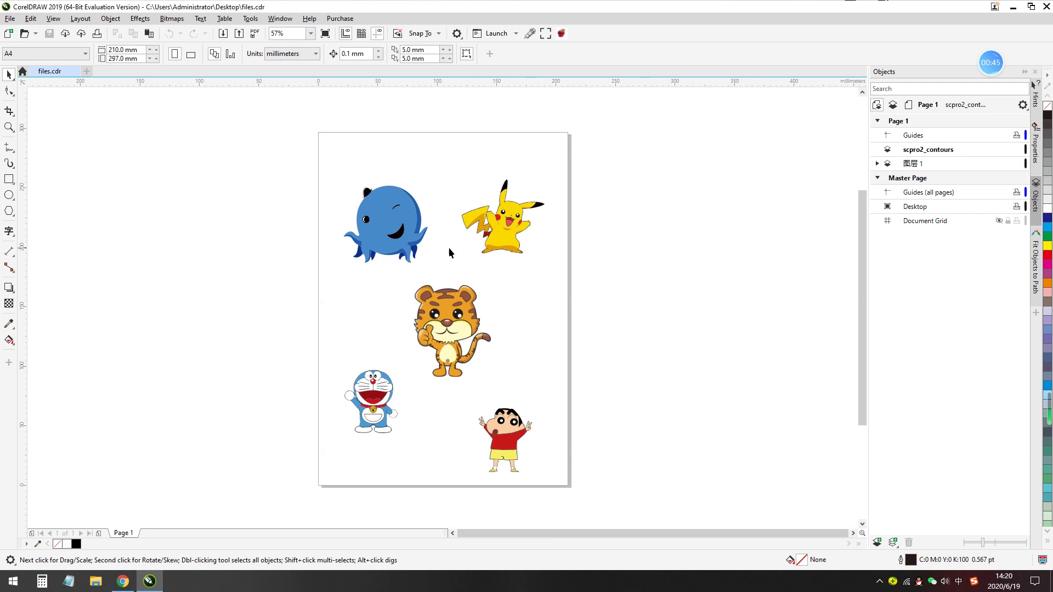
Spread out the cartoon figures, moving the octopus and tiger toward opposite page edges, and repositioning Pikachu, Doraemon and the boy in the red shirt.
click(387, 226)
drag(386, 226, 280, 245)
drag(506, 246, 438, 214)
drag(438, 331, 545, 279)
drag(522, 432, 543, 428)
click(386, 393)
drag(373, 403, 361, 420)
drag(544, 431, 482, 415)
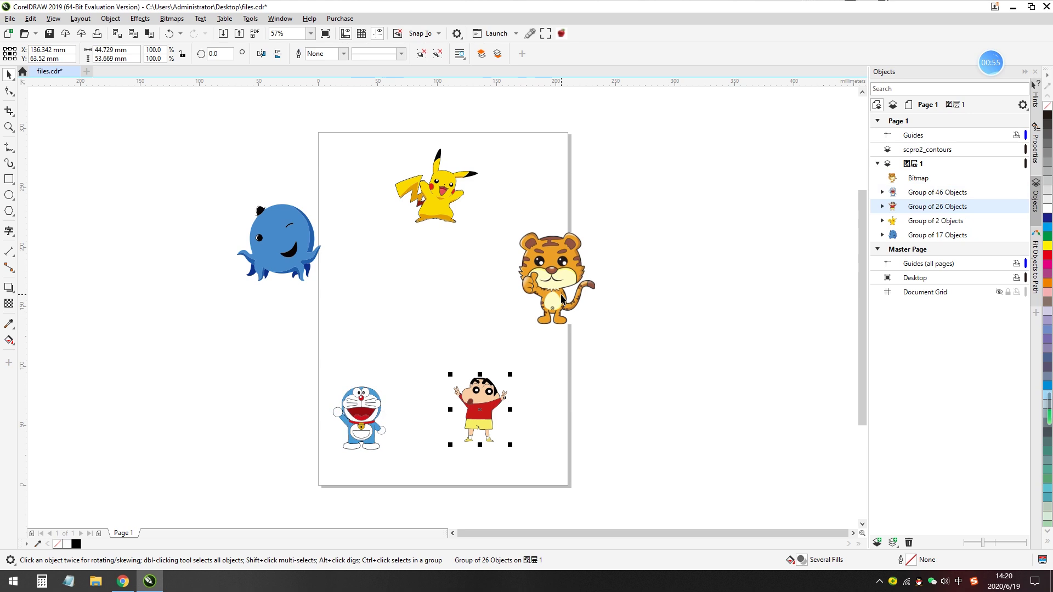
Move the tiger to the middle of the page and place the octopus and Pikachu outside the page on opposite sides.
drag(562, 299, 450, 321)
drag(441, 194, 514, 214)
drag(299, 246, 276, 186)
drag(527, 214, 635, 203)
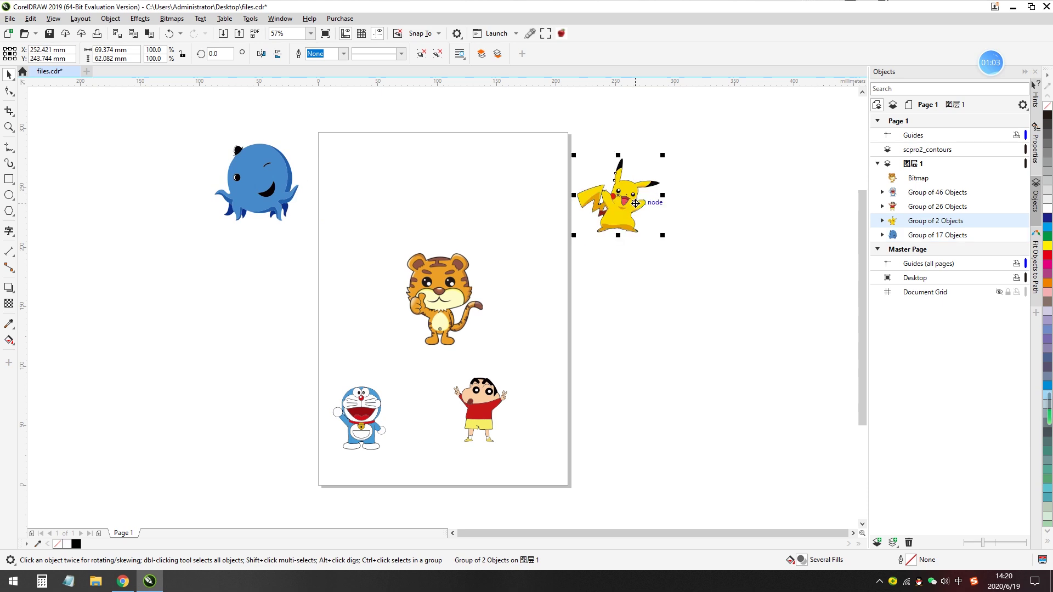
drag(433, 295, 437, 272)
Create a SignCut Pro 2 contour around the tiger at a distance of 2.000 and move it to the tiger's left.
scroll(448, 283, up, 4)
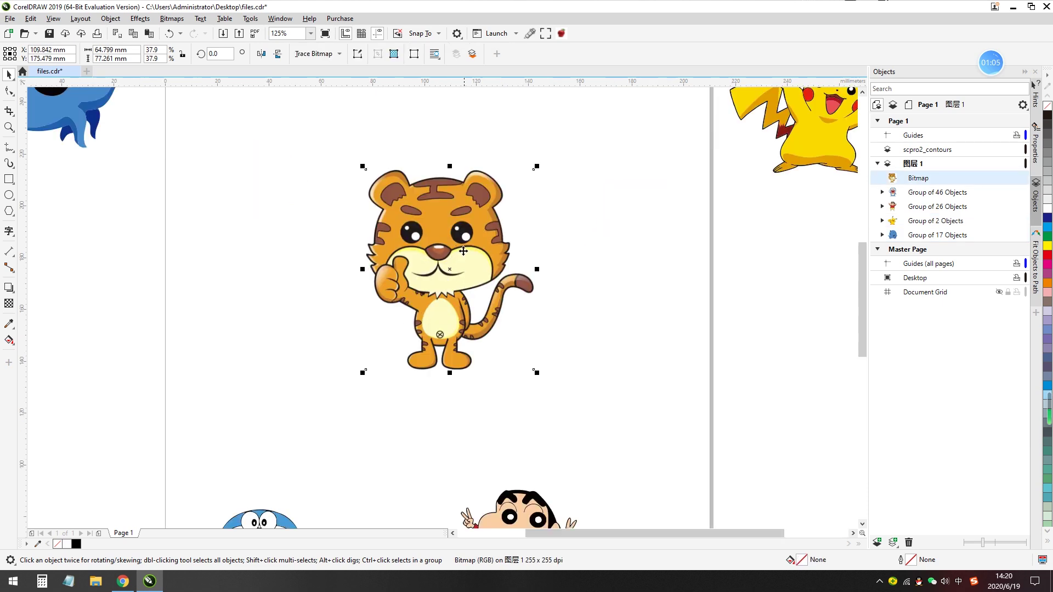
scroll(450, 265, down, 2)
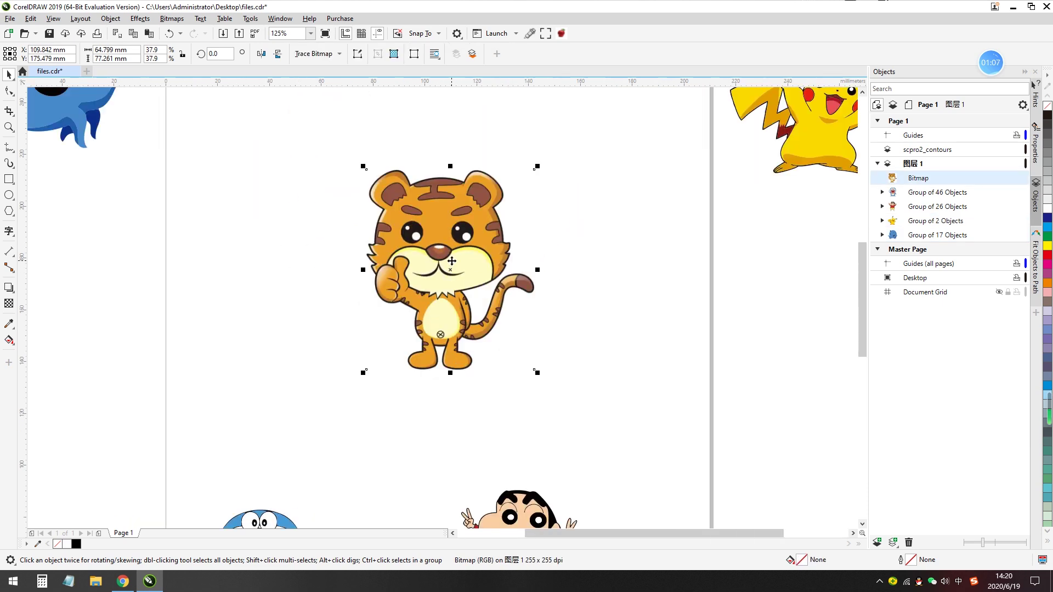
click(561, 33)
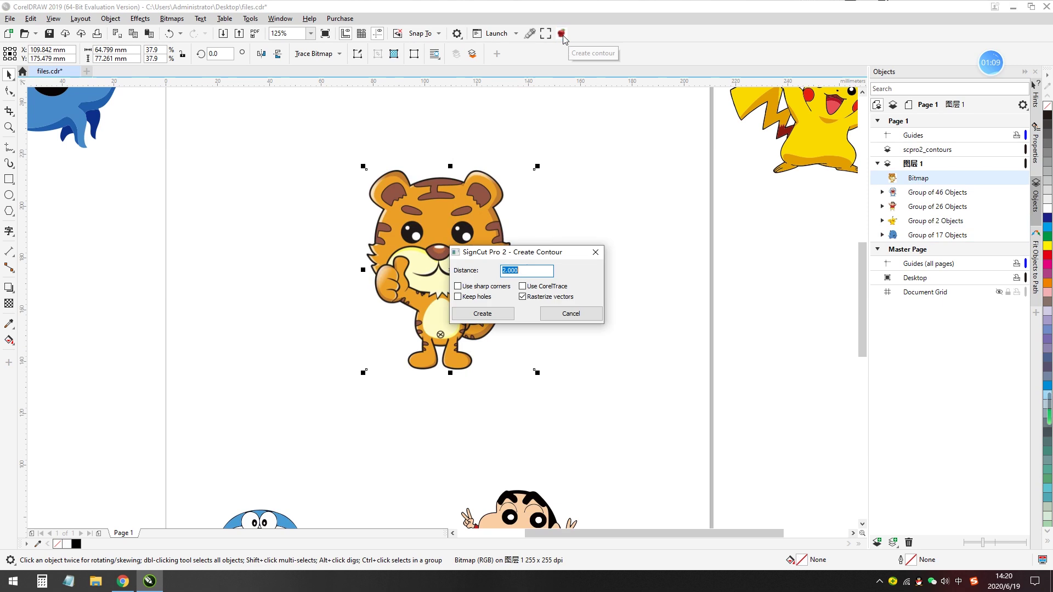
click(483, 314)
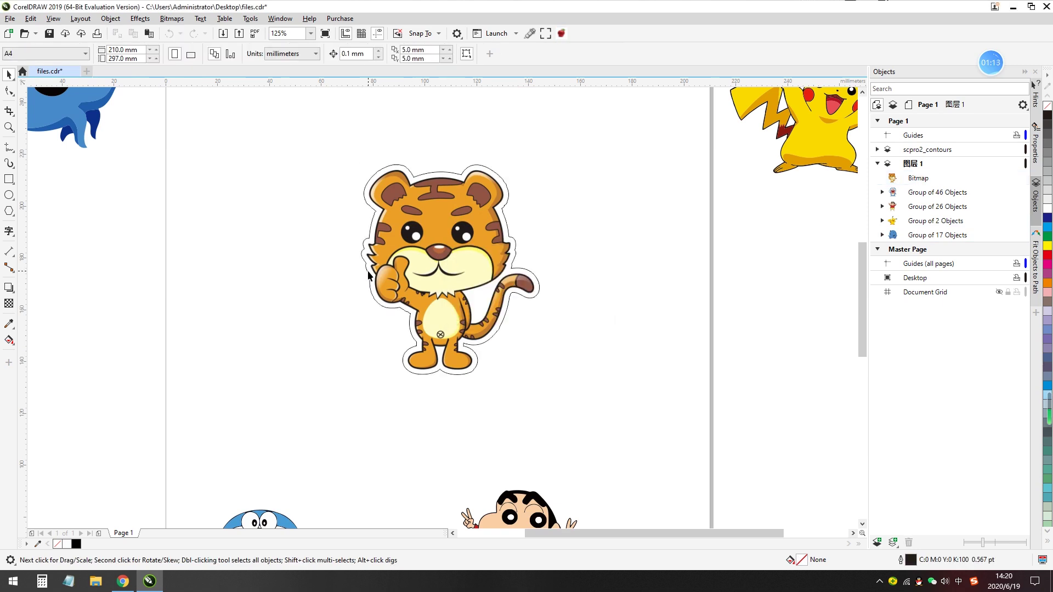
drag(369, 274, 184, 281)
Create a second contour around the tiger bitmap with distance 0 and move it to the tiger's right.
click(530, 172)
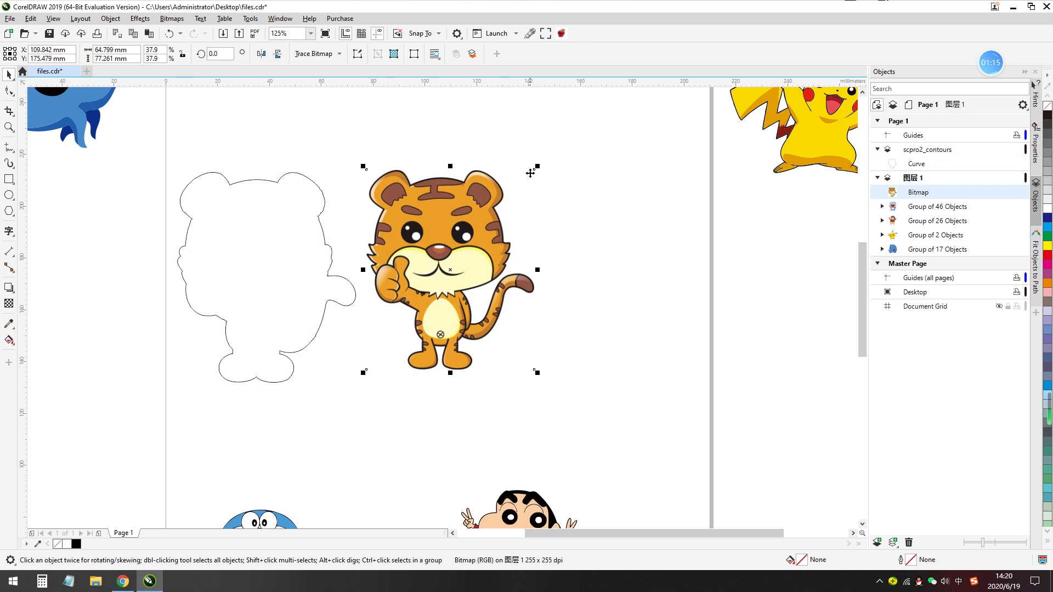
click(560, 34)
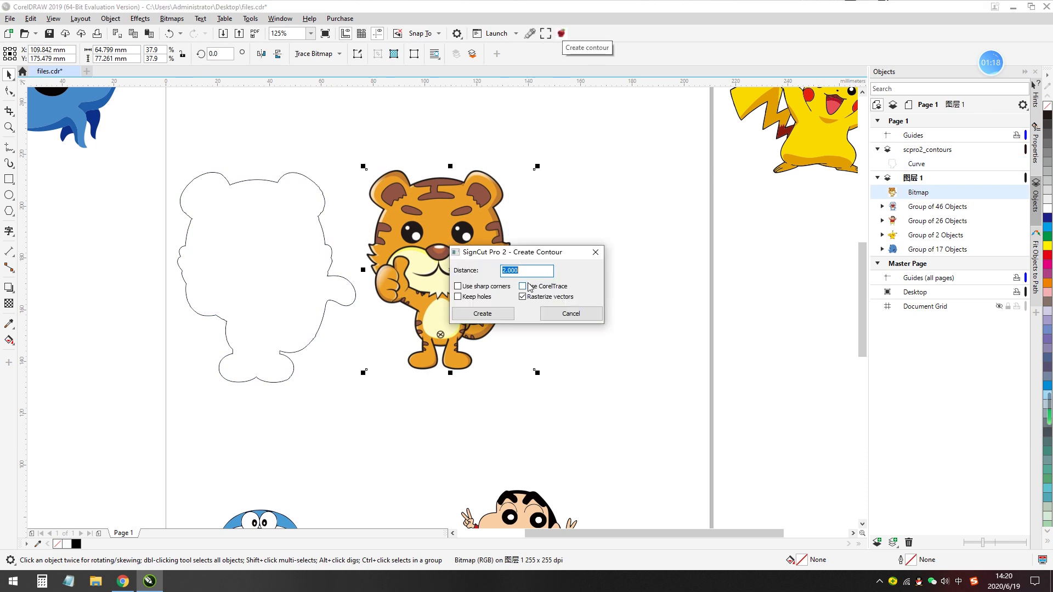
text(0)
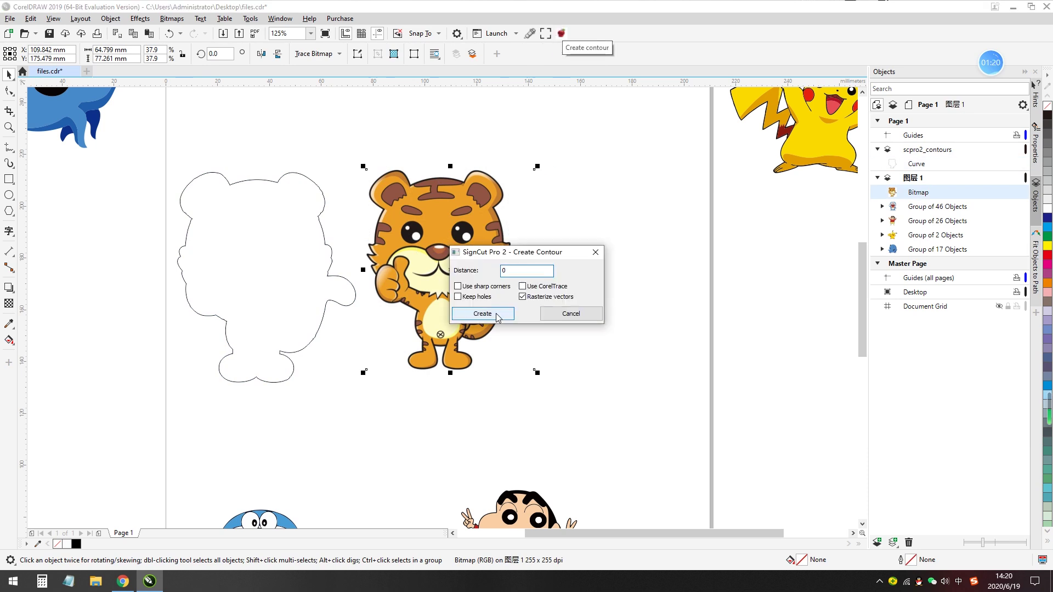
click(483, 314)
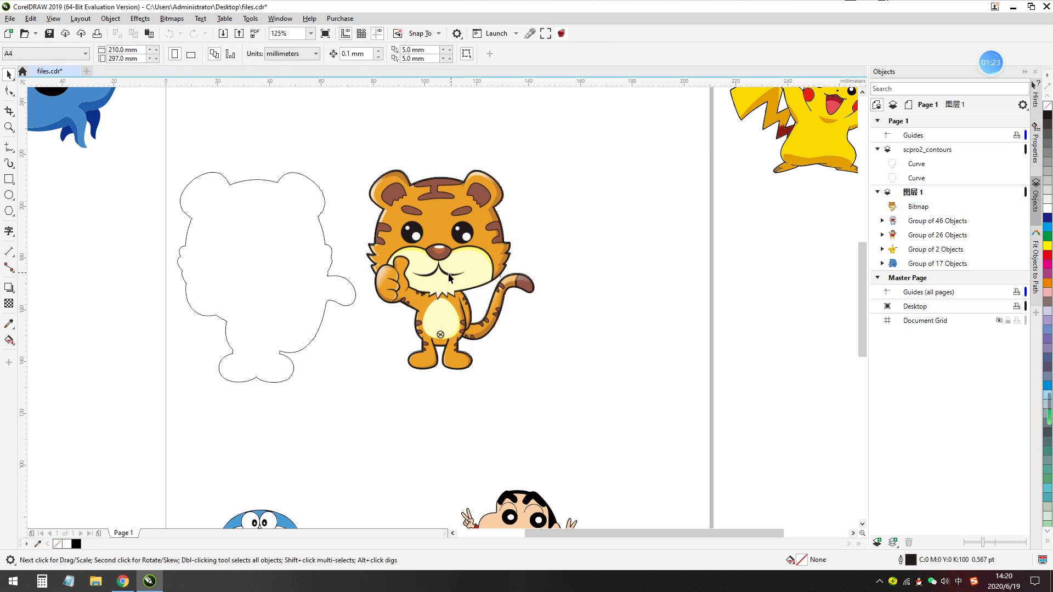
drag(480, 323, 673, 324)
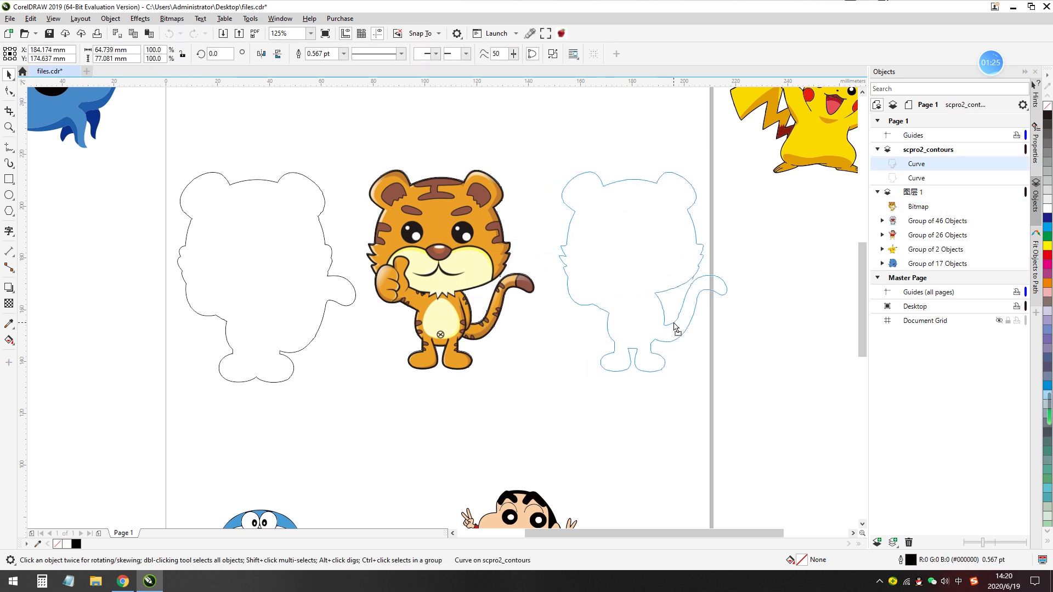
Create a third tiger contour with distance 2 and Keep holes enabled, and move it above the tiger.
click(450, 275)
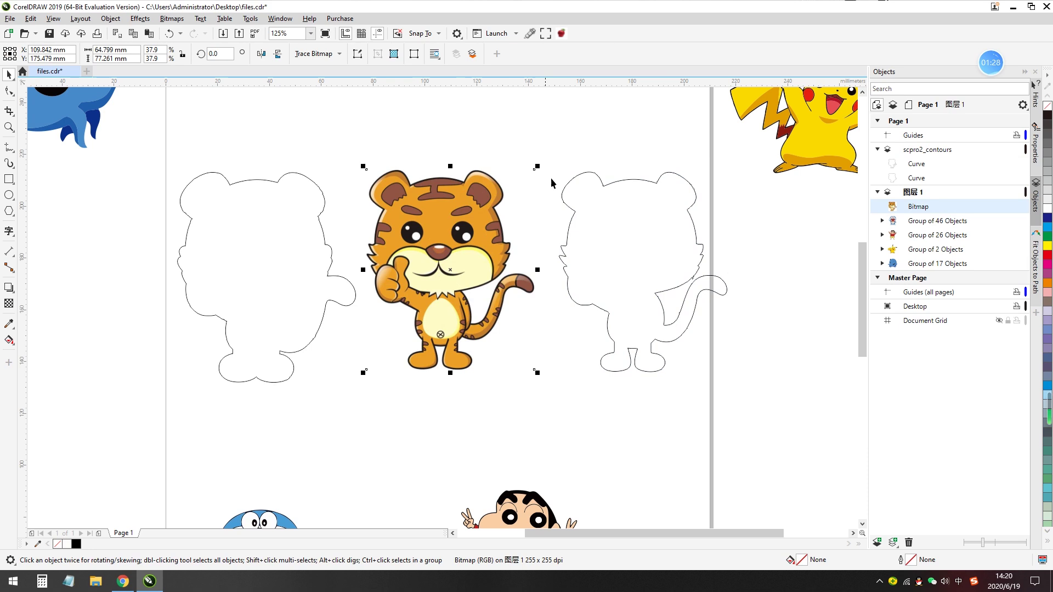
click(561, 34)
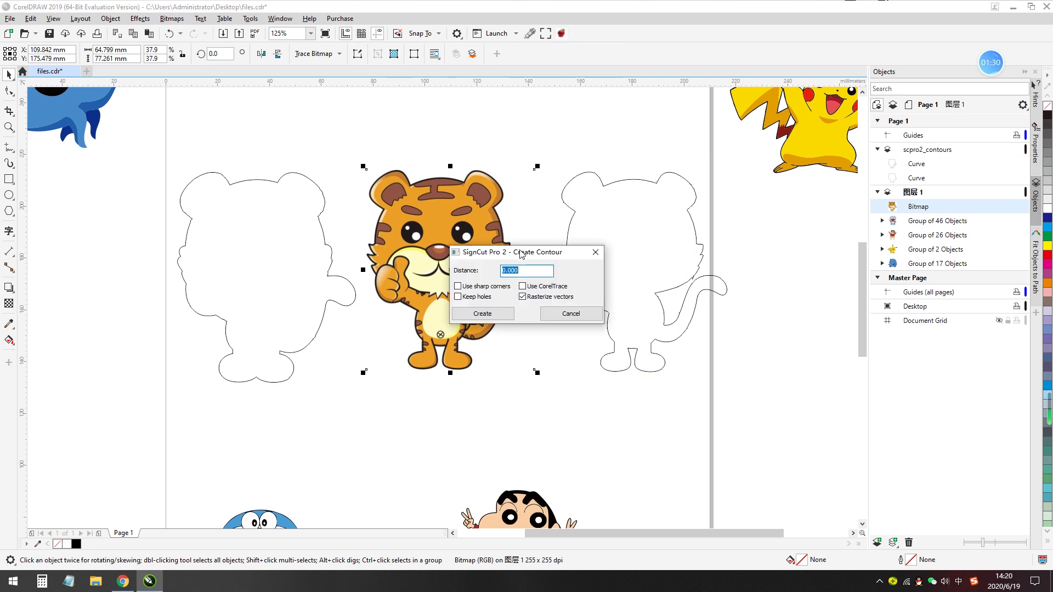
text(2)
click(478, 297)
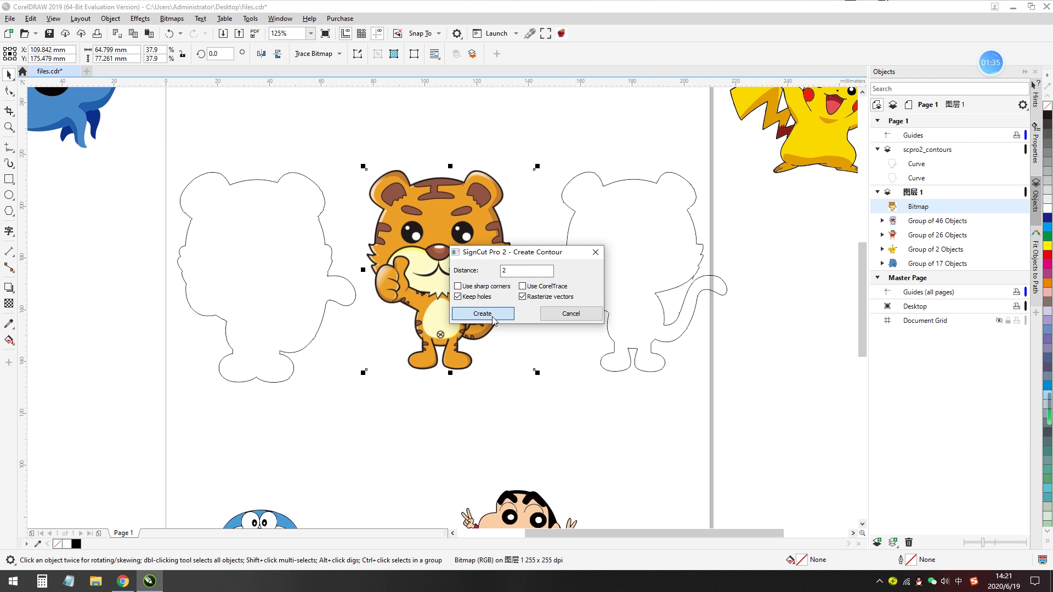
click(482, 314)
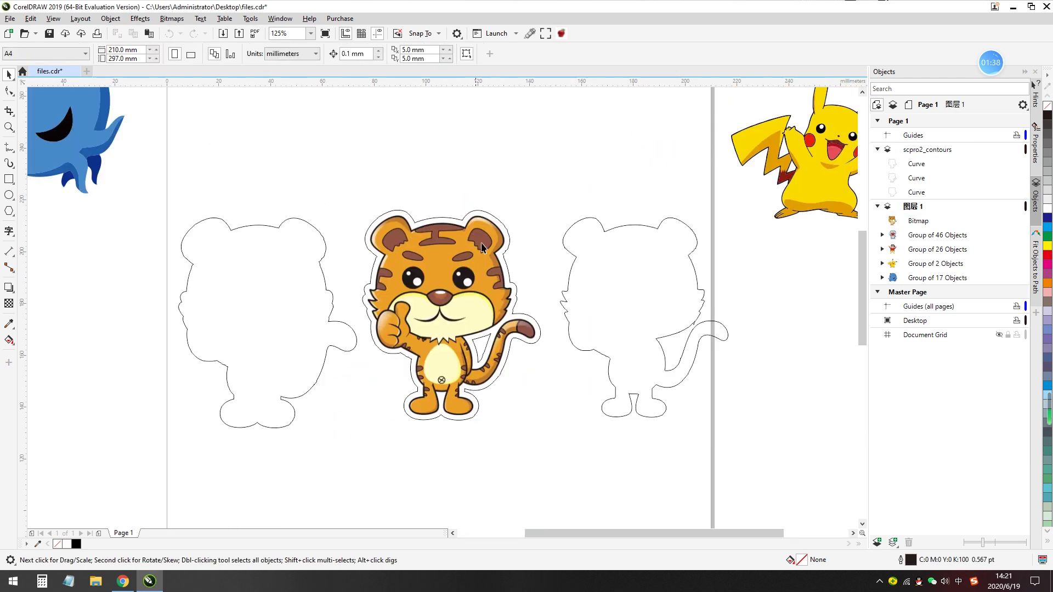
drag(487, 349, 463, 155)
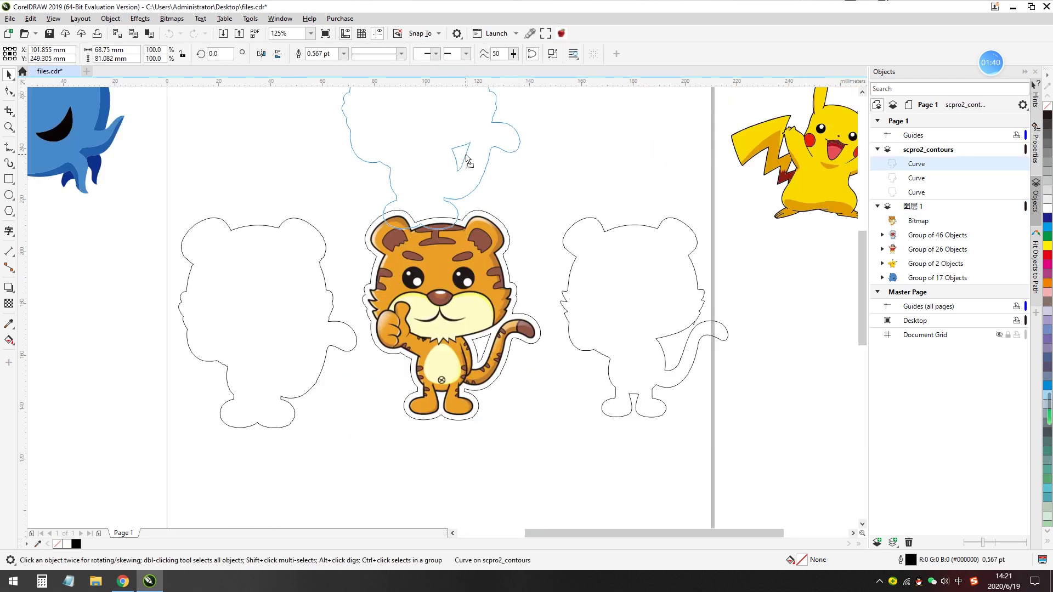
scroll(463, 155, down, 3)
scroll(466, 110, up, 3)
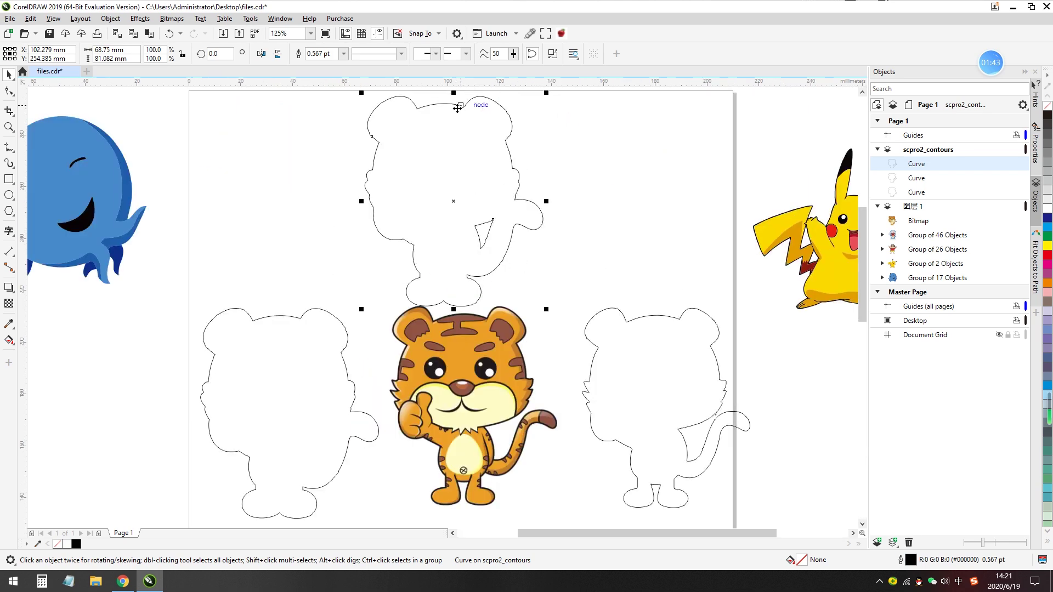
drag(462, 201, 486, 193)
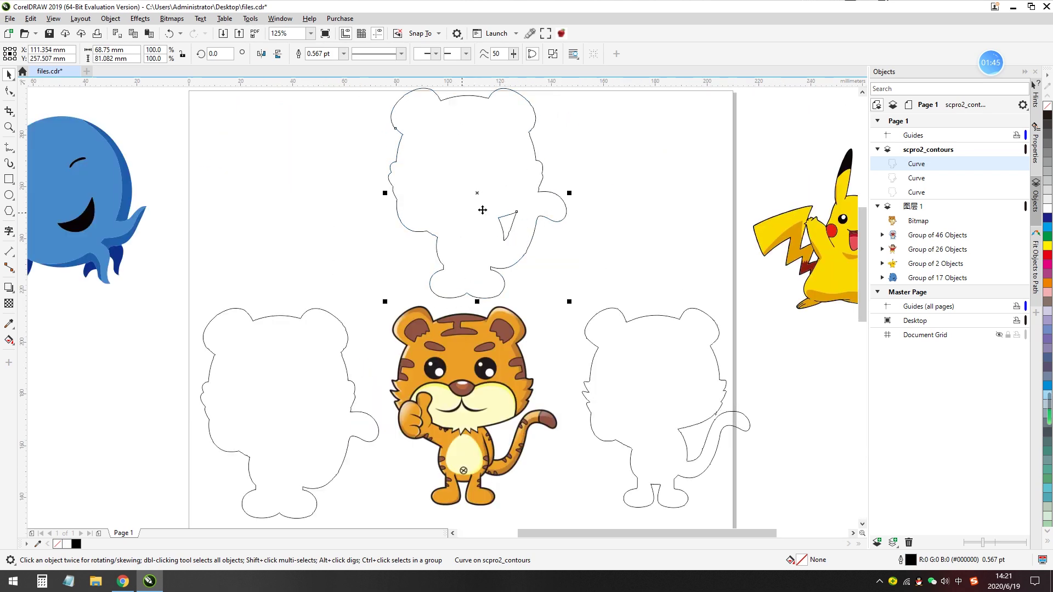
scroll(457, 242, down, 2)
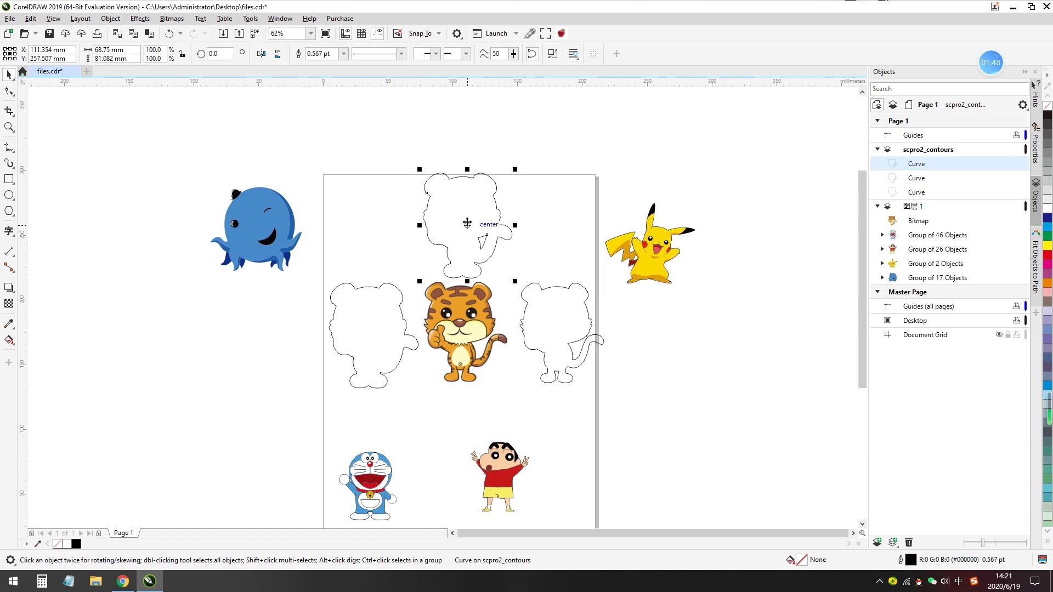
Examine which outline each curve in the scpro2_contours layer corresponds to.
click(877, 149)
click(878, 149)
click(912, 180)
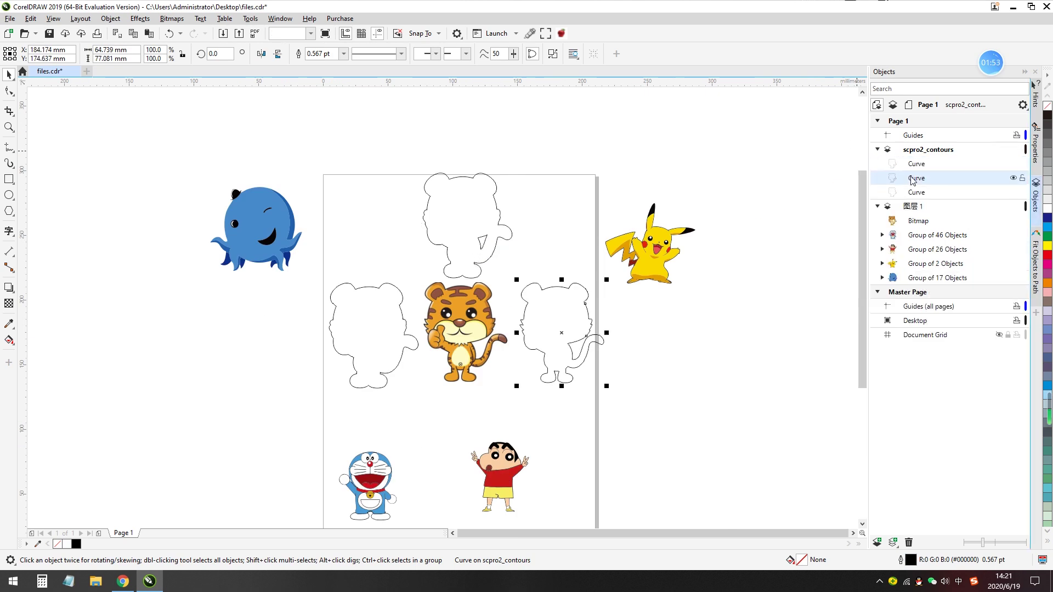
click(919, 193)
click(916, 178)
click(916, 163)
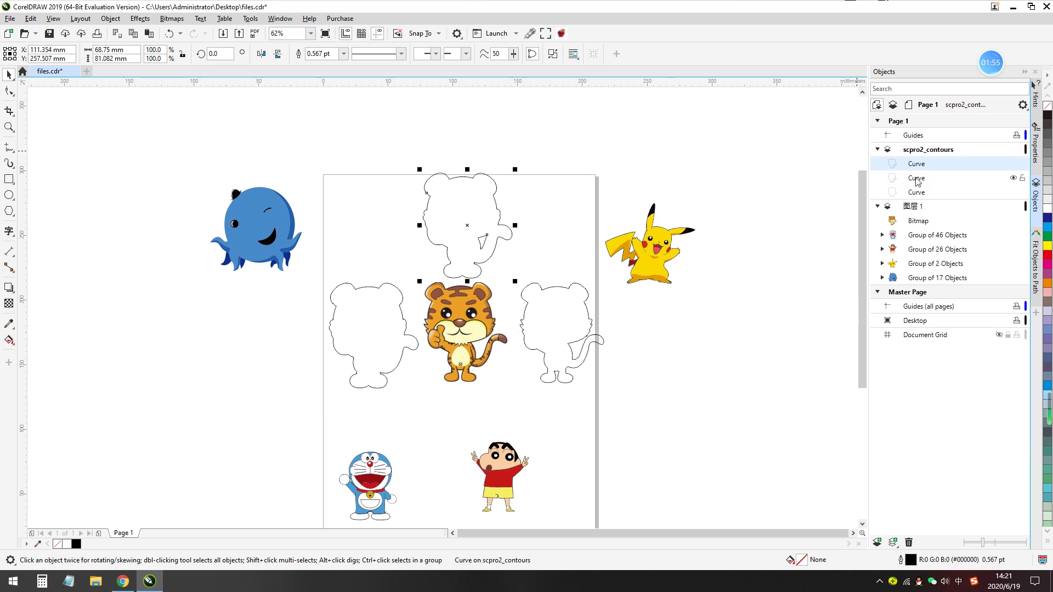
click(916, 177)
click(888, 192)
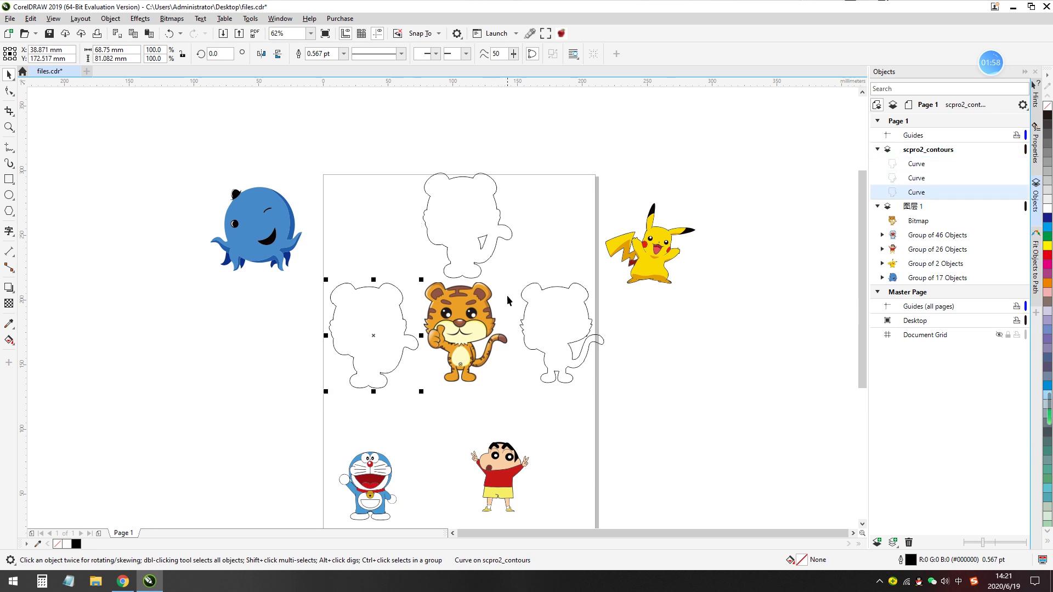
Delete the three contour curves placed around the tiger.
click(479, 236)
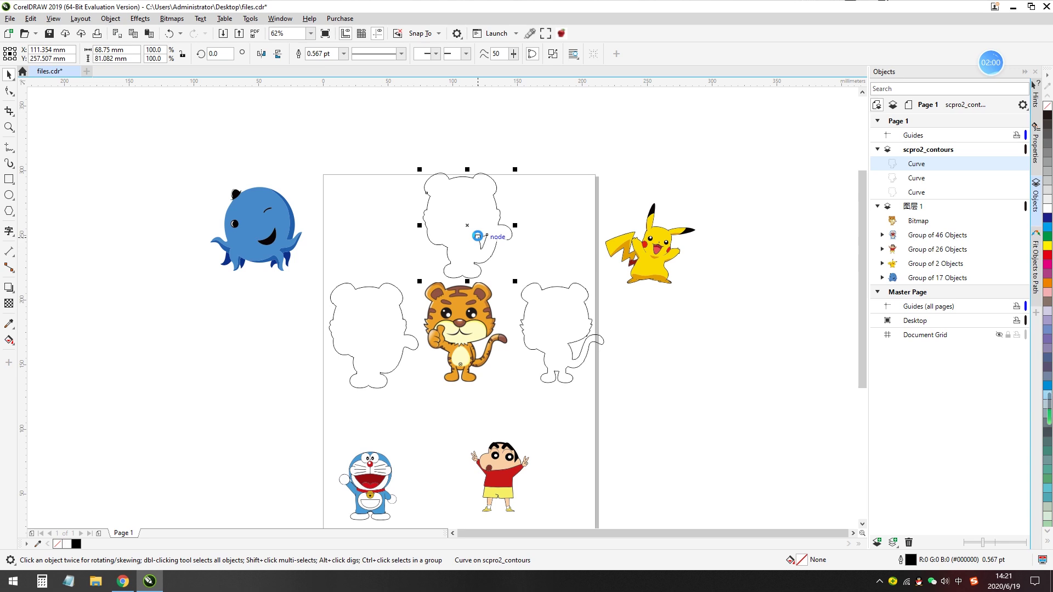
key(Delete)
key(Tab)
key(Delete)
click(556, 340)
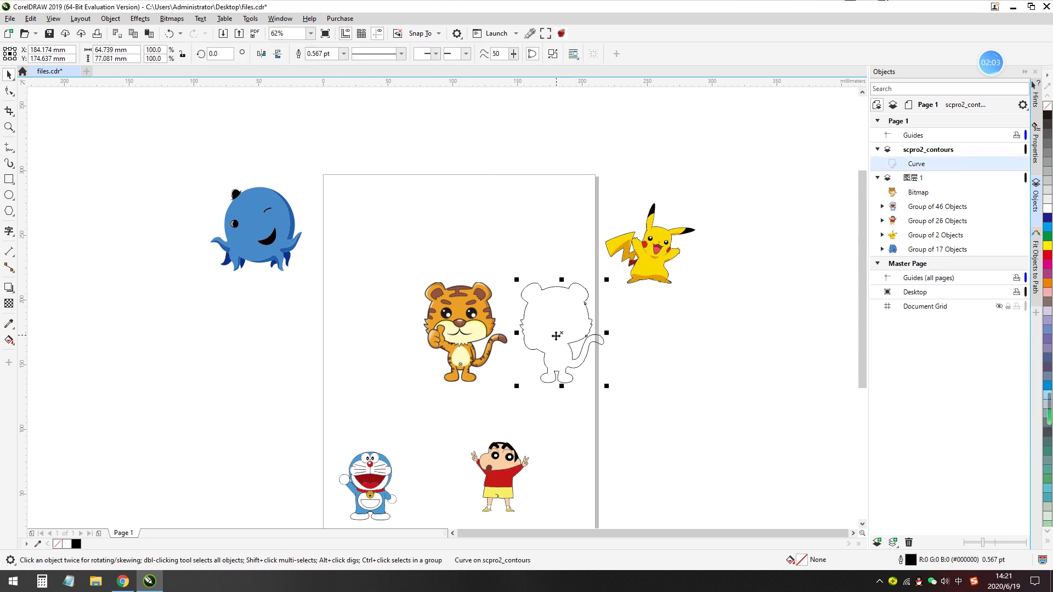
key(Delete)
Create a contour around the tiger with distance 0 and Keep holes turned off, and undo a test move of it.
key(Tab)
click(561, 33)
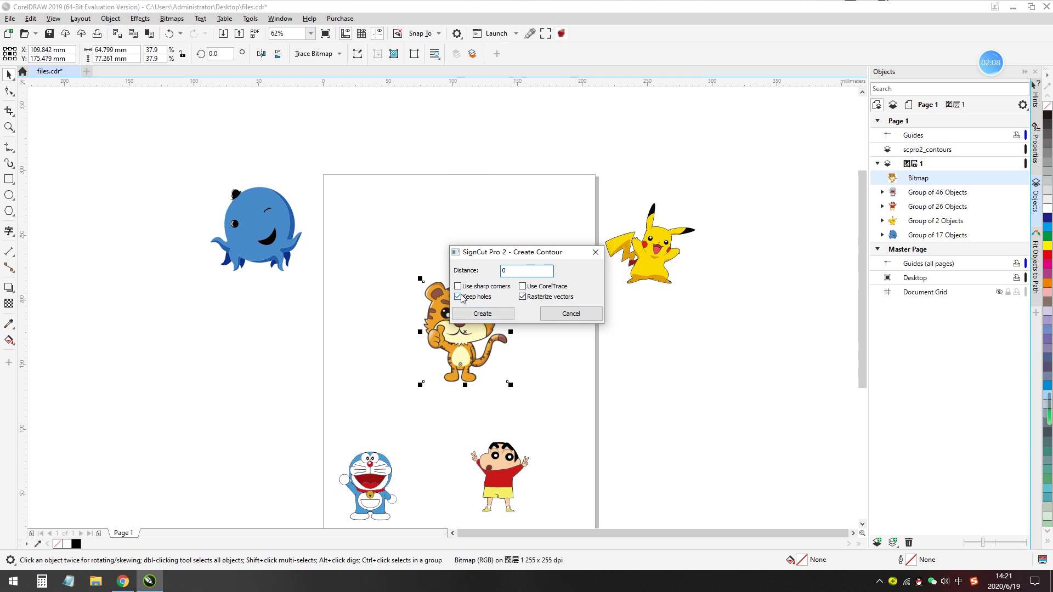
click(481, 316)
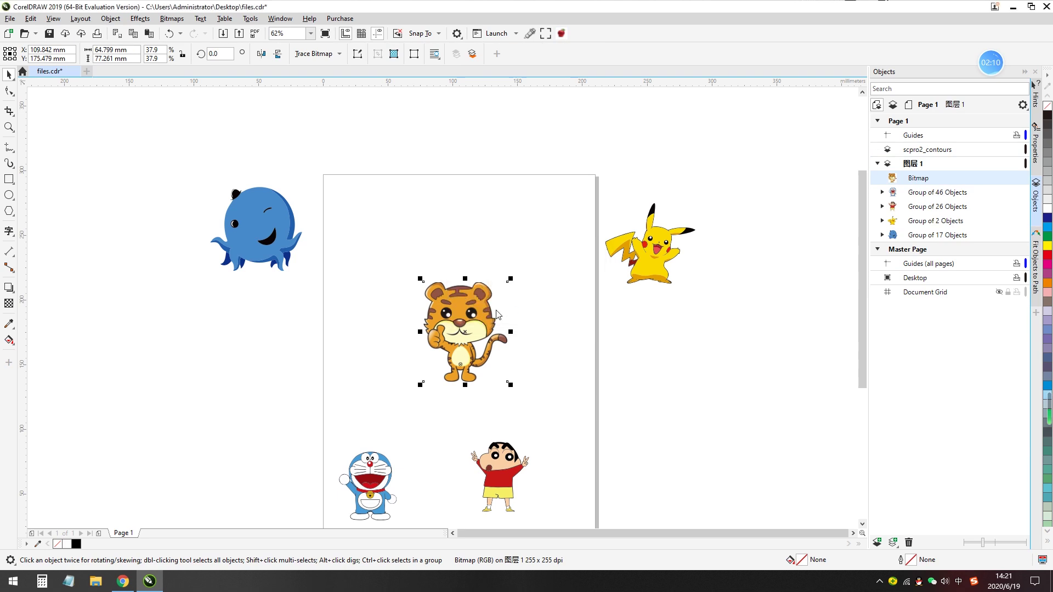
scroll(486, 360, up, 2)
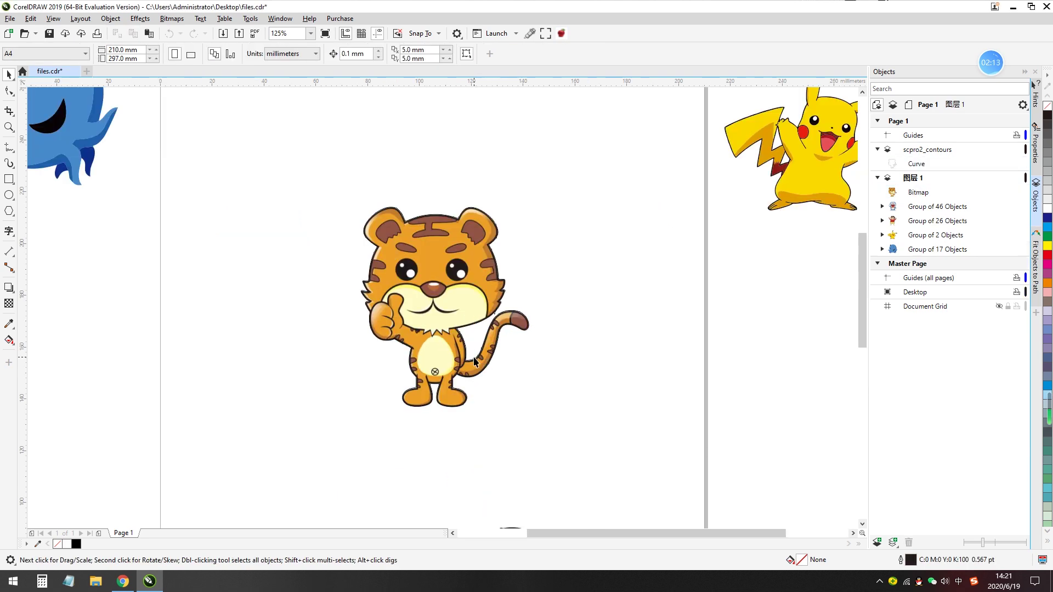
drag(474, 361, 627, 360)
key(ctrl+z)
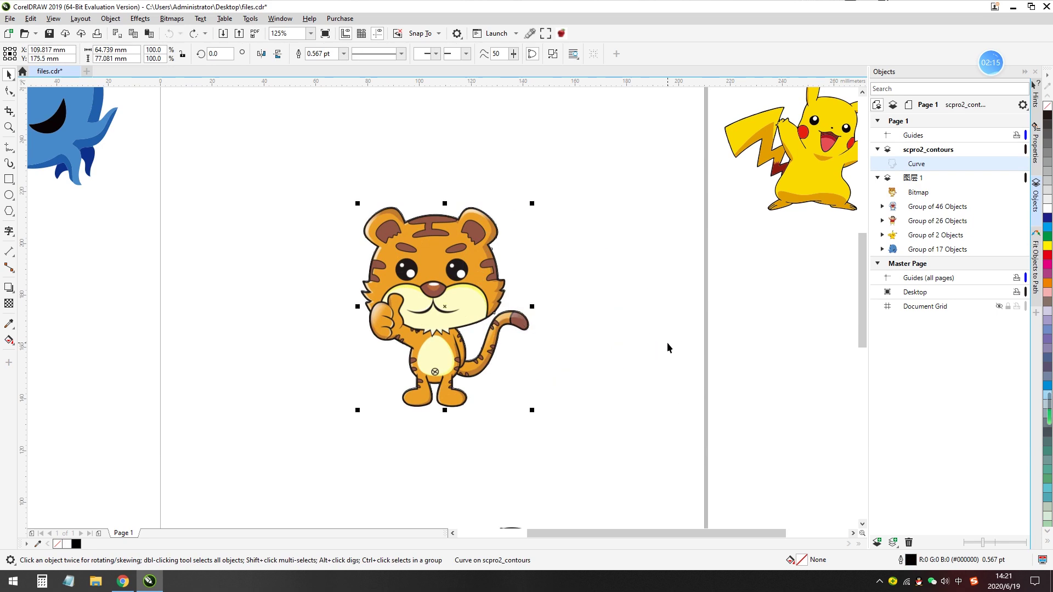
Move Pikachu onto the page's upper right and contour it at distance 0, undoing a test move of the contour.
scroll(409, 299, down, 2)
drag(610, 224, 506, 210)
click(563, 36)
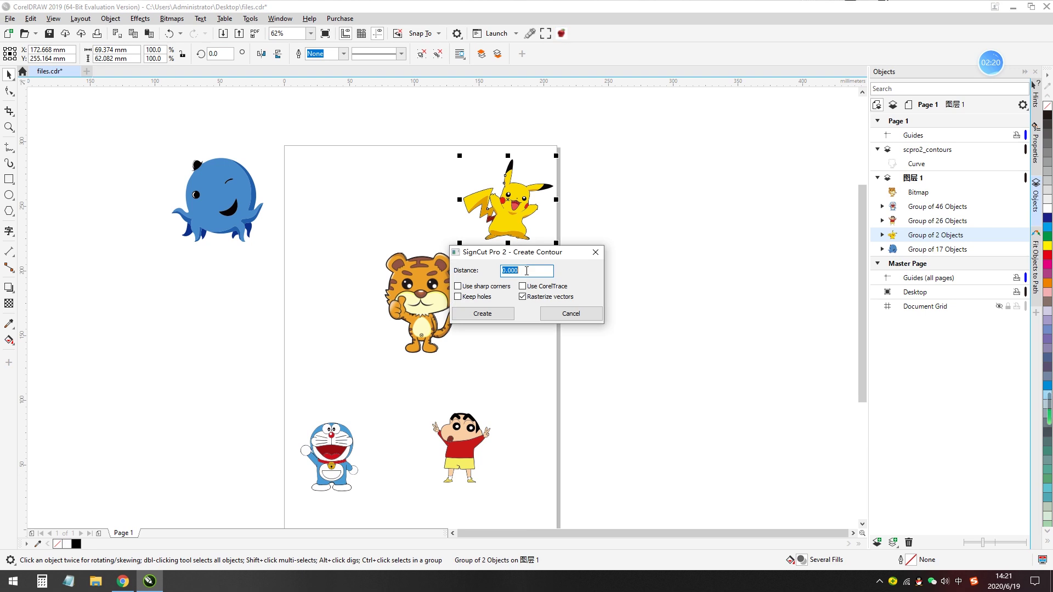
click(487, 311)
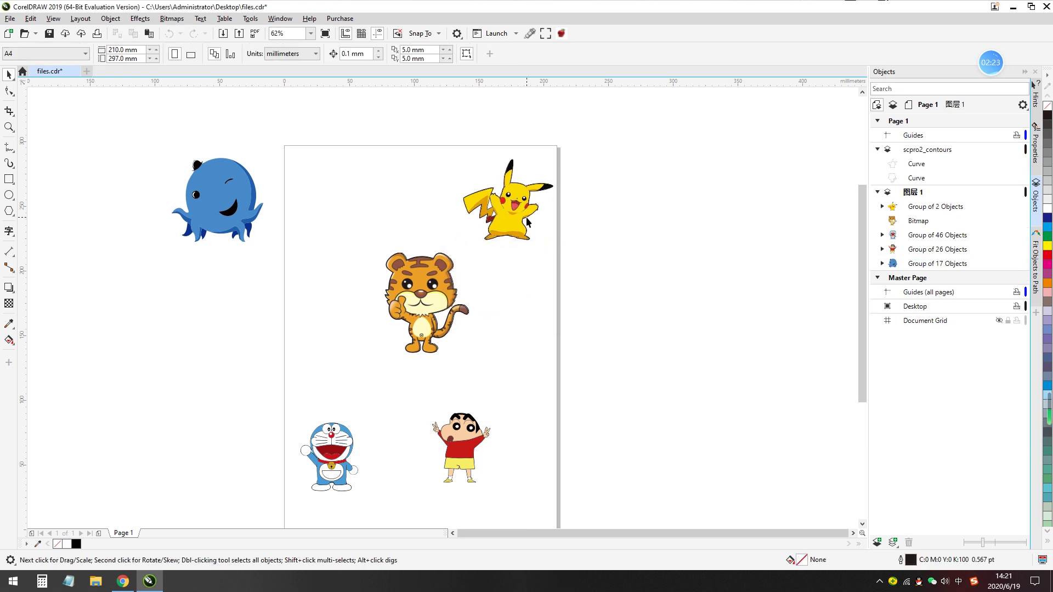
drag(525, 221, 642, 235)
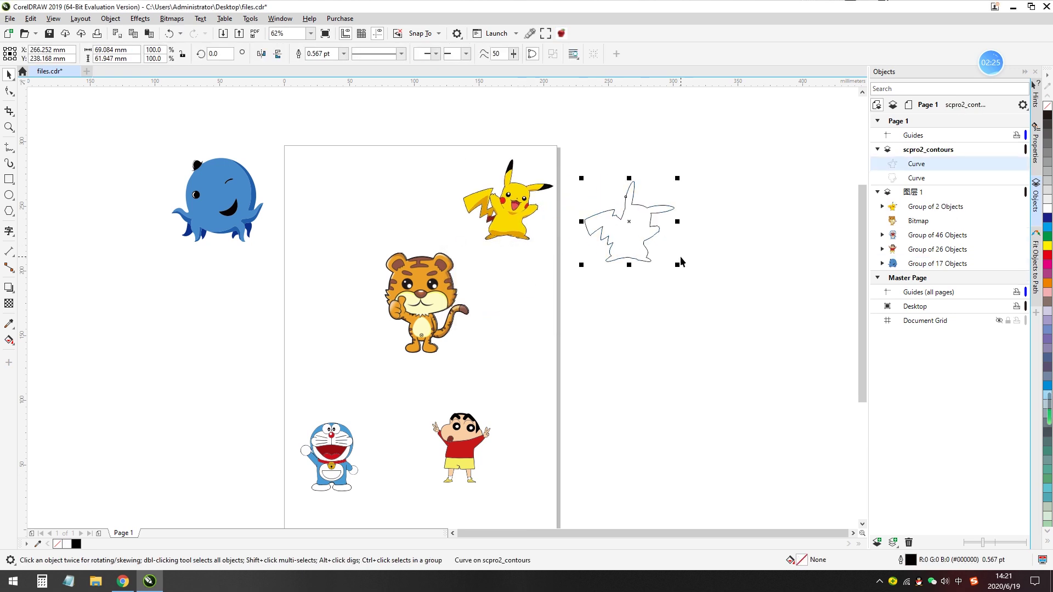
key(ctrl+z)
Move the octopus onto the page's upper left and create a contour around it with the existing settings.
click(241, 201)
drag(229, 202, 357, 204)
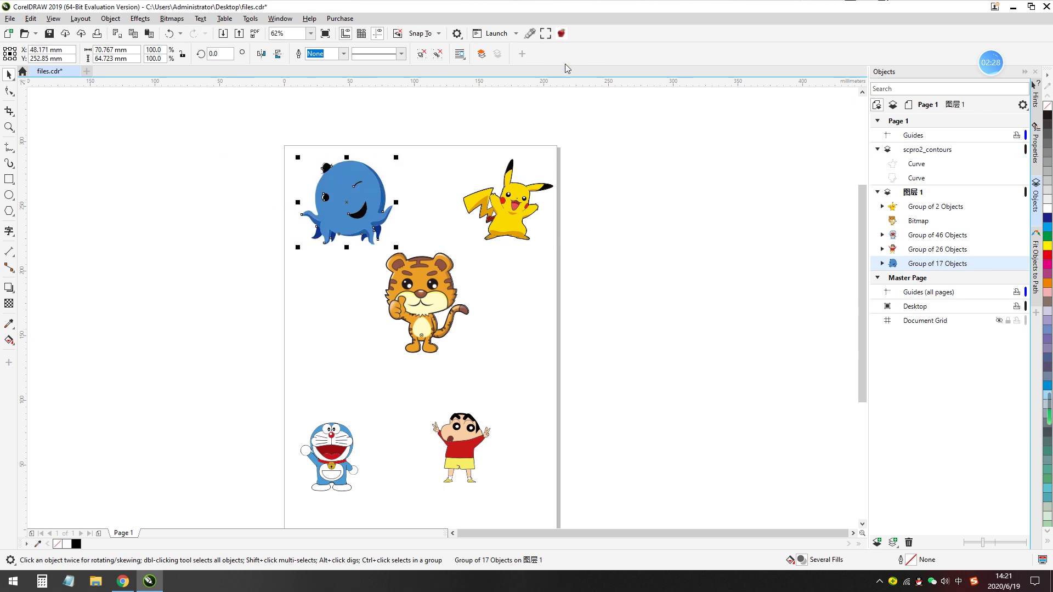
click(562, 34)
click(482, 314)
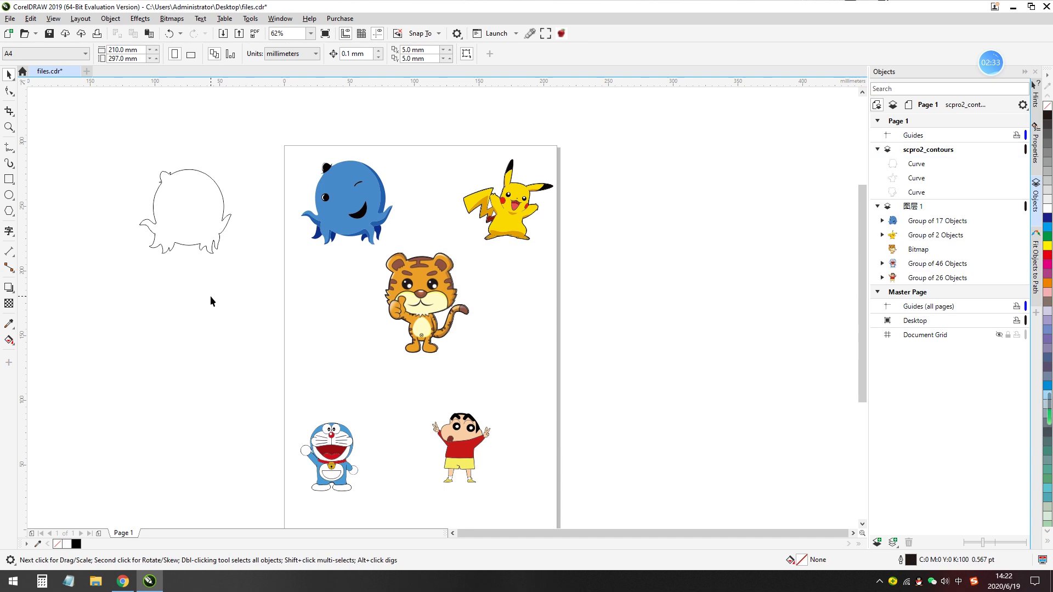
Create a contour around the Doraemon group with the existing contour settings.
scroll(286, 362, down, 2)
scroll(318, 414, up, 2)
click(315, 400)
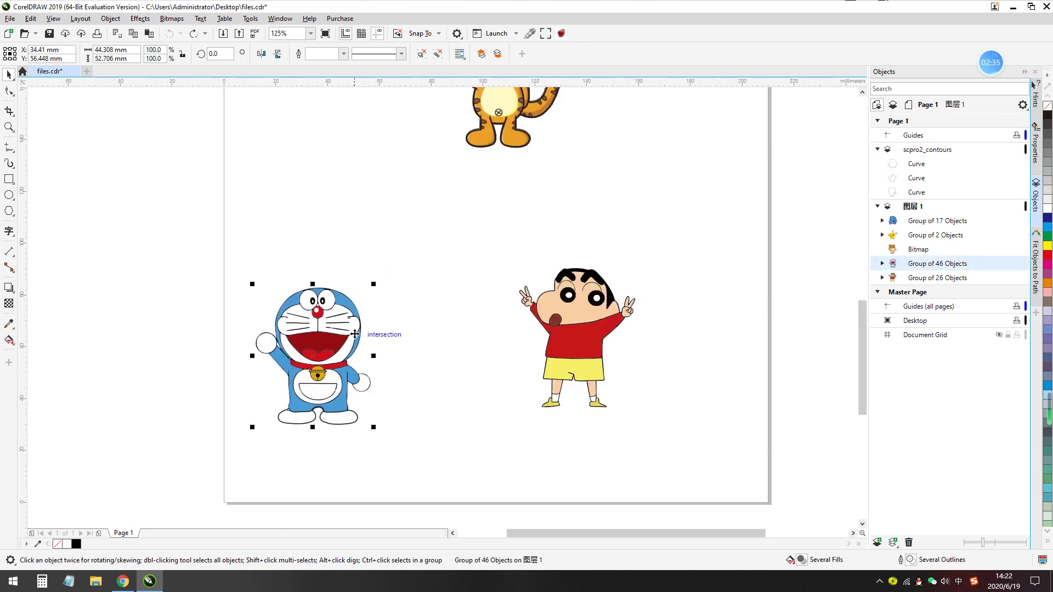
scroll(370, 238, down, 1)
click(562, 34)
click(523, 324)
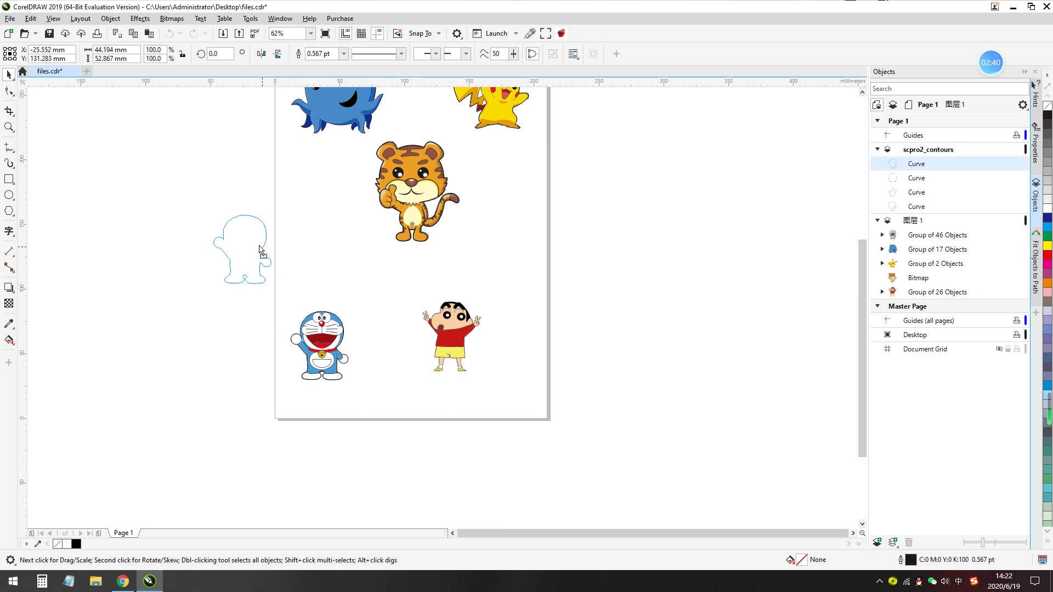
Create a contour around the boy in the red shirt with the existing contour settings.
click(451, 342)
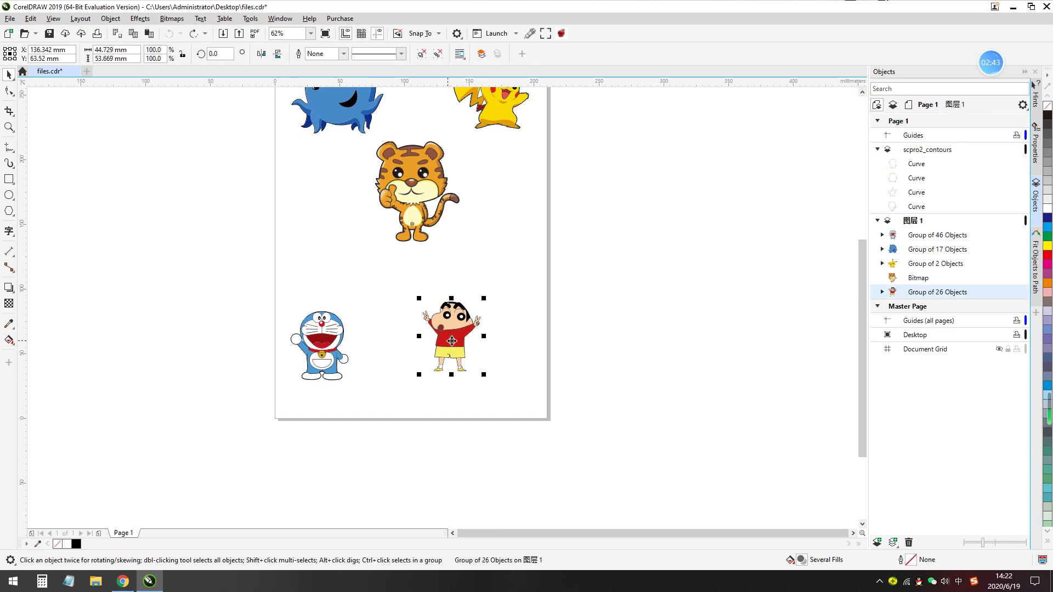
click(561, 34)
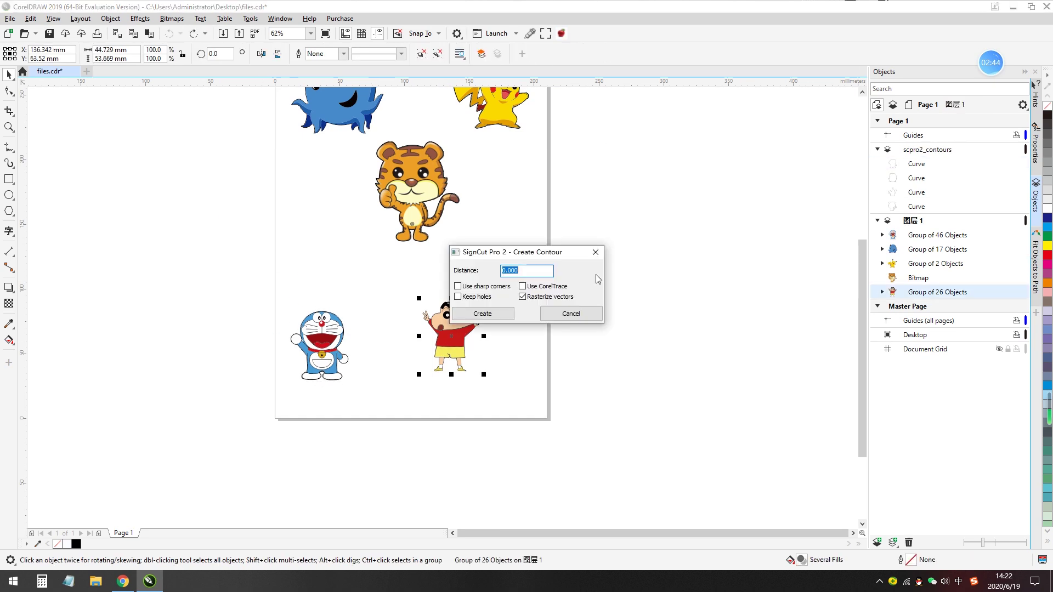
click(485, 317)
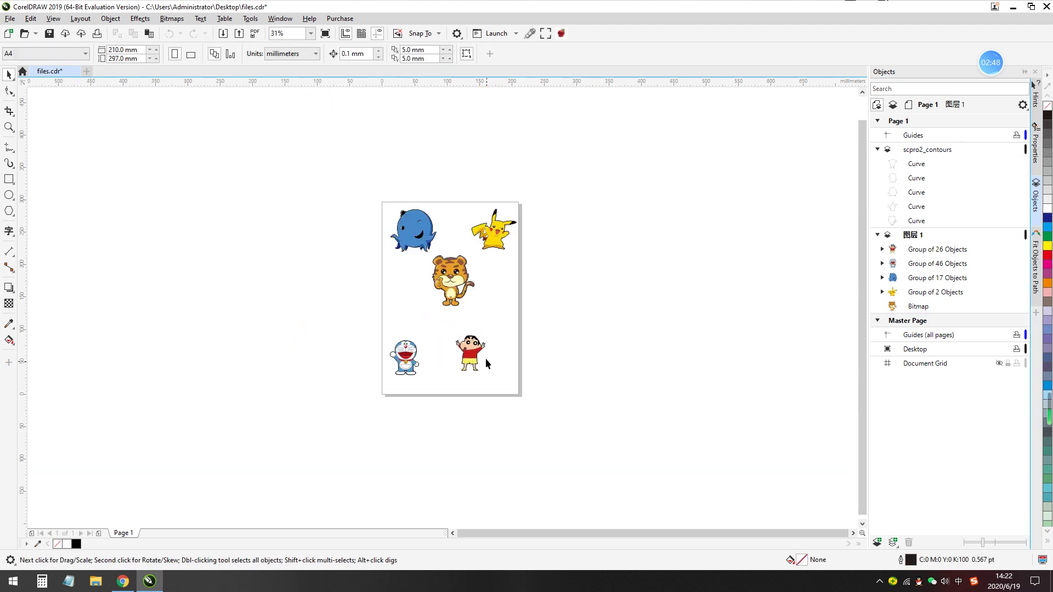
Move the boy in the red shirt and Doraemon, each together with its contour, up toward the tiger.
scroll(515, 340, up, 2)
click(431, 364)
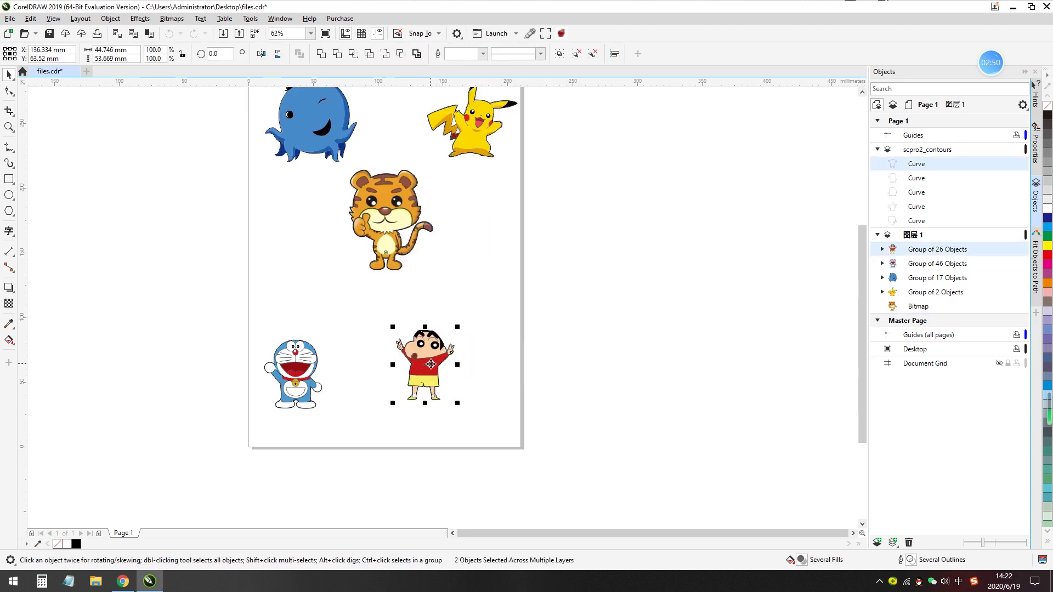
drag(431, 364, 455, 323)
drag(251, 326, 328, 412)
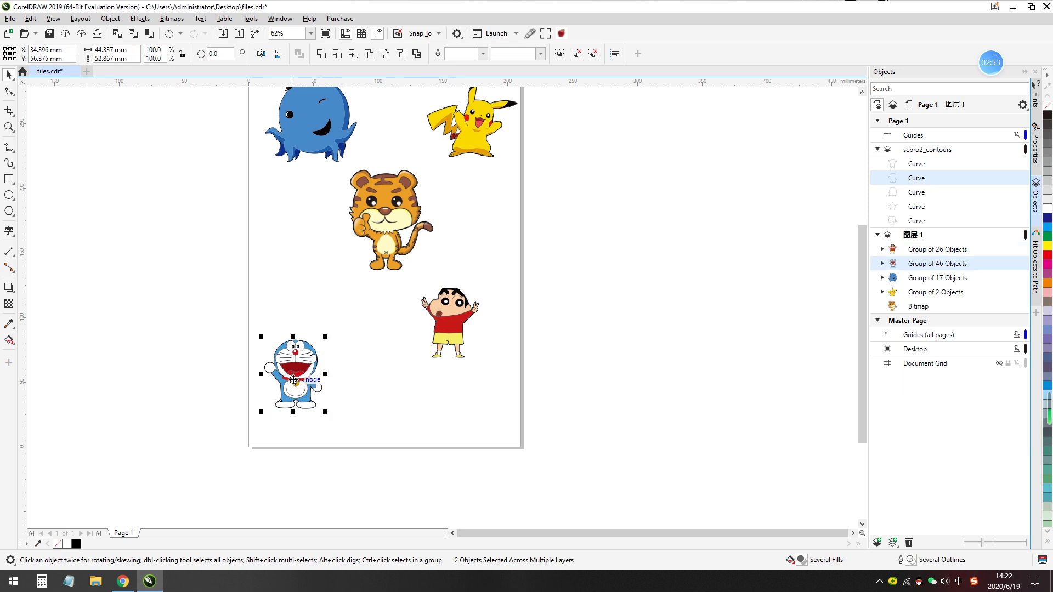
drag(294, 380, 336, 335)
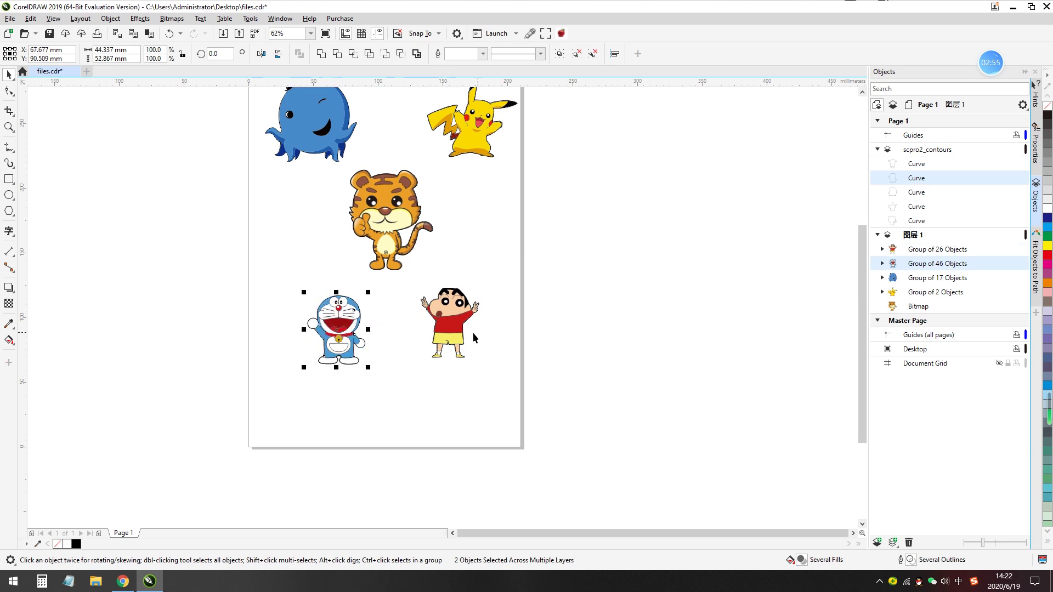
drag(464, 332, 467, 342)
scroll(386, 196, down, 2)
scroll(400, 168, up, 2)
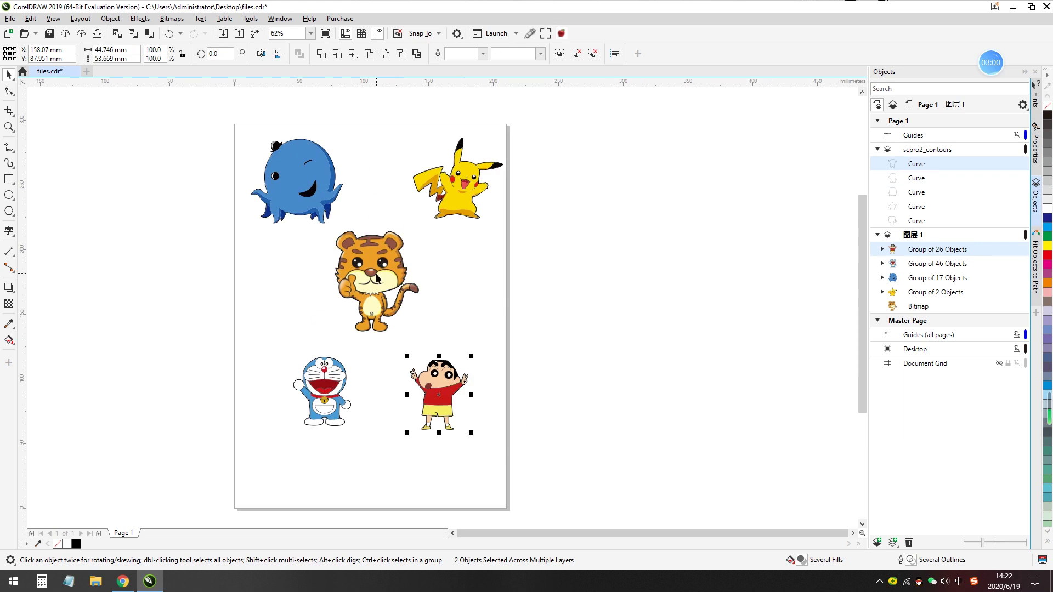
Undo a move of the tiger's contour alone, and move the tiger together with its contour slightly down.
drag(377, 278, 433, 298)
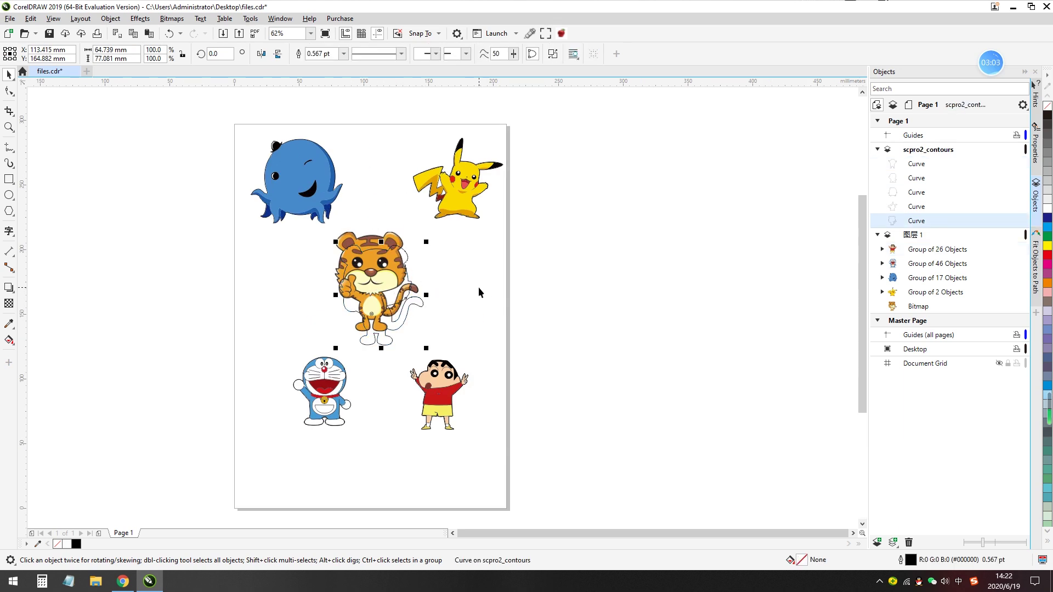
key(ctrl+z)
click(307, 248)
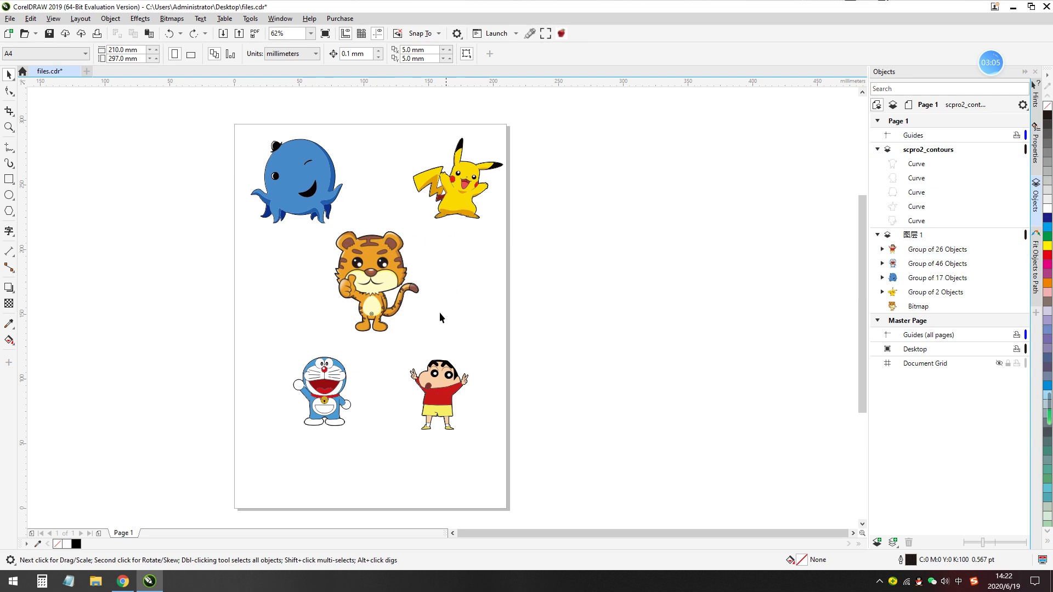
click(420, 310)
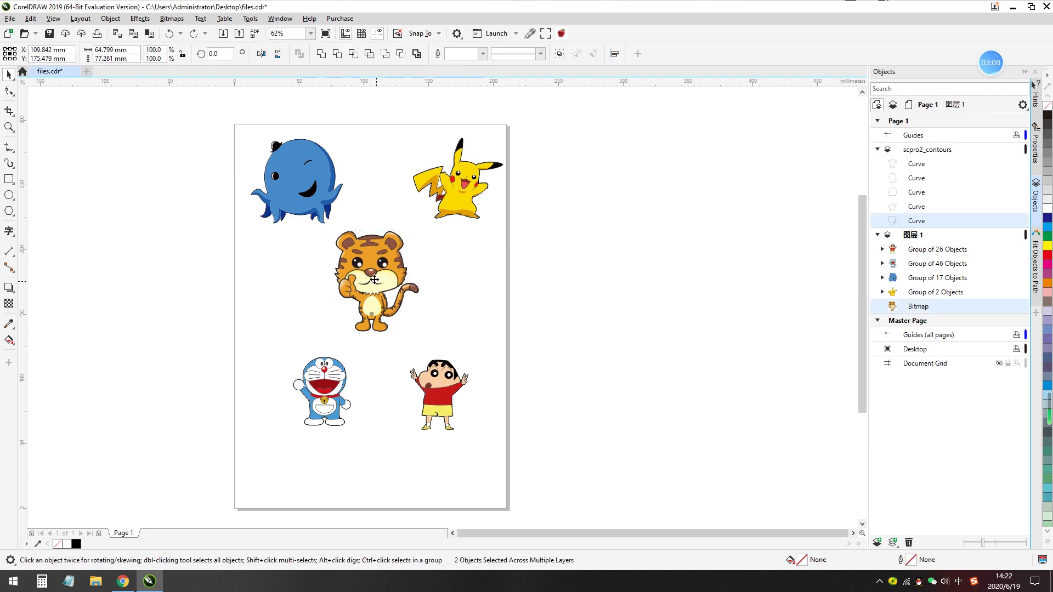
drag(377, 288, 382, 309)
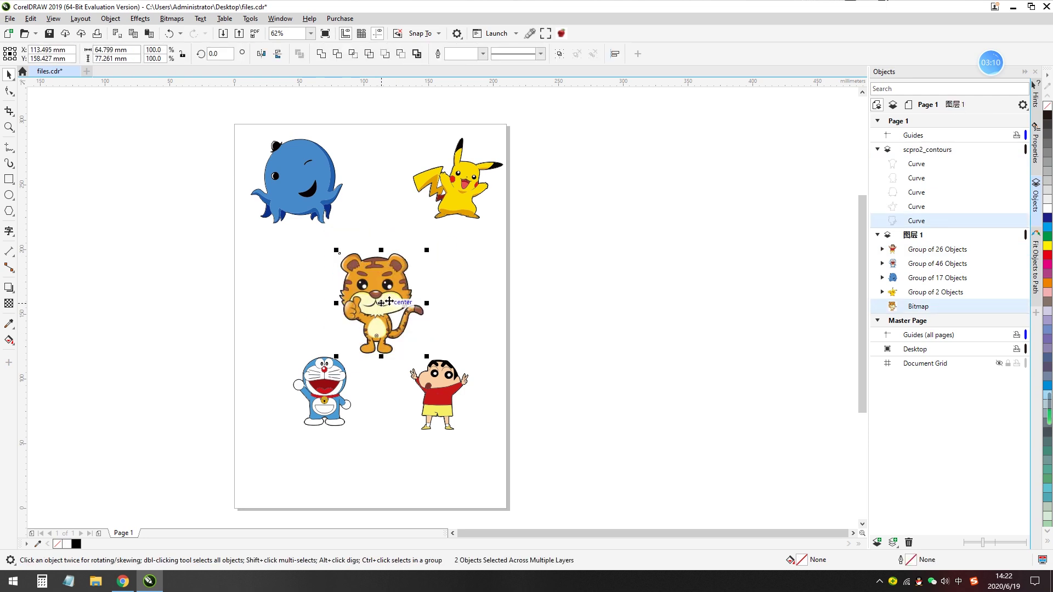
click(494, 288)
Move Pikachu and the octopus, each together with its contour, down and inward, away from the page edges.
drag(414, 140, 508, 233)
drag(460, 182, 440, 204)
drag(243, 136, 343, 237)
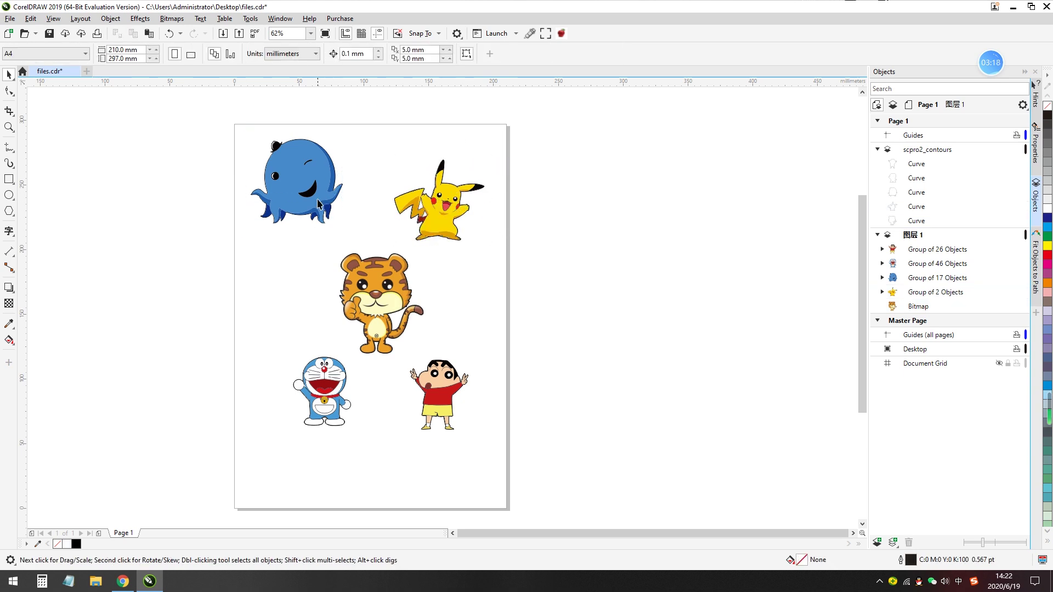
click(303, 179)
drag(227, 133, 357, 226)
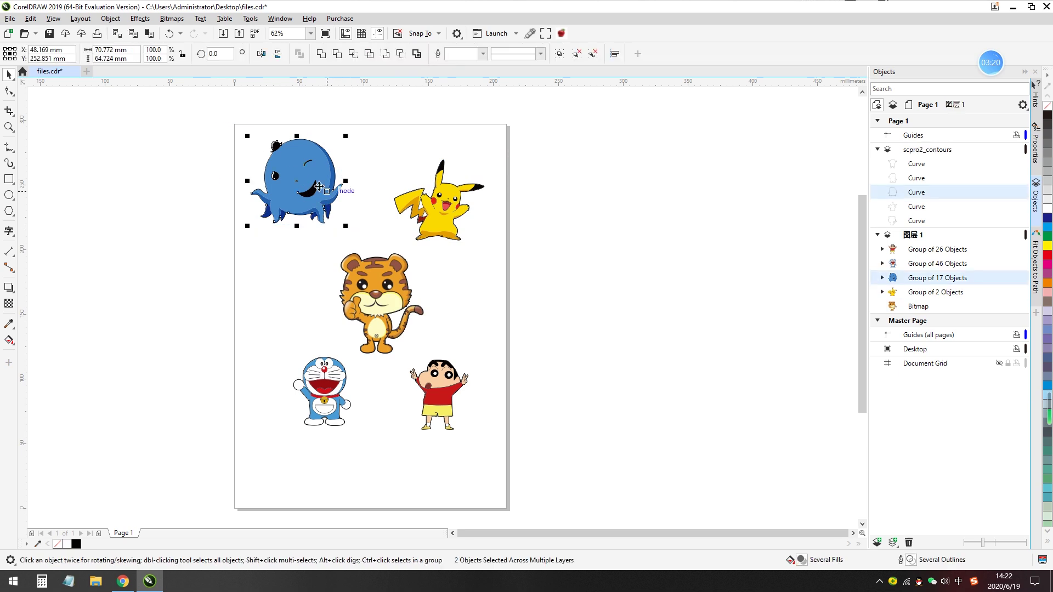
drag(298, 184, 321, 203)
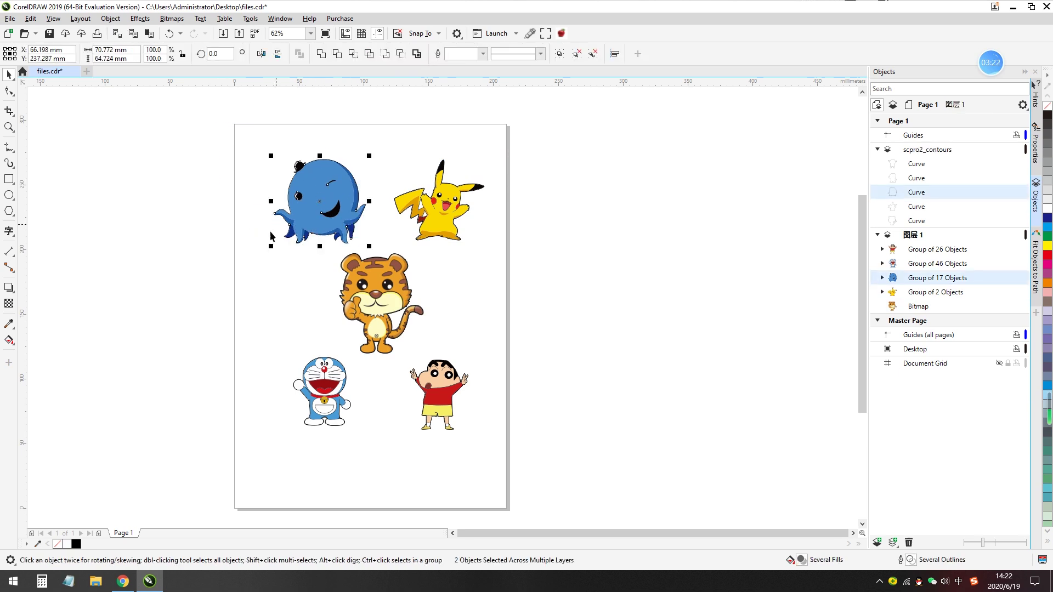
click(272, 268)
scroll(273, 279, down, 2)
scroll(275, 312, up, 2)
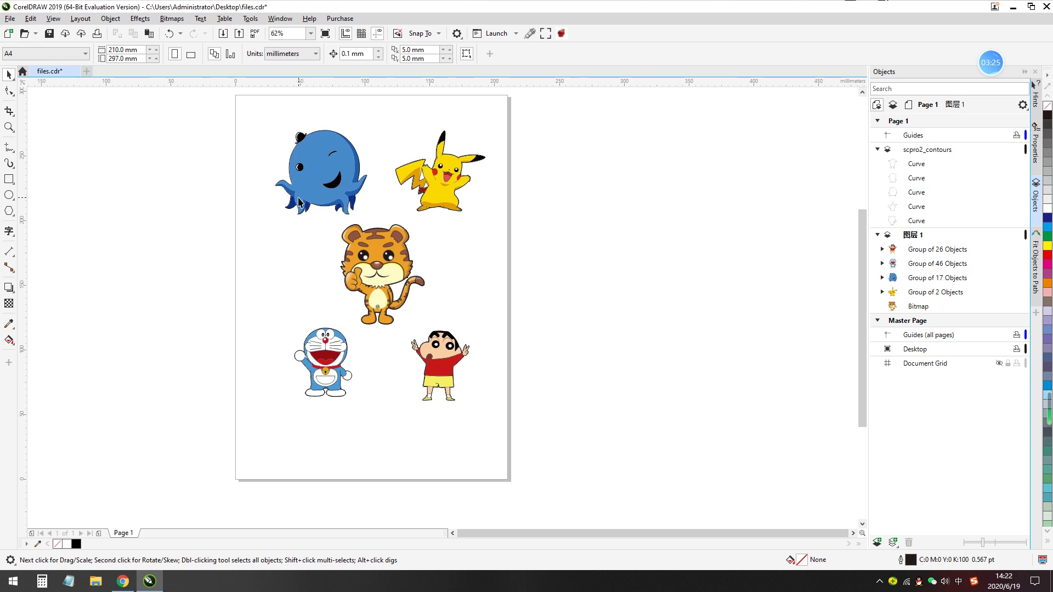
Select all figures and contours and create Vulcan registration marks with the page frame used as region.
scroll(290, 188, down, 2)
drag(419, 334, 421, 335)
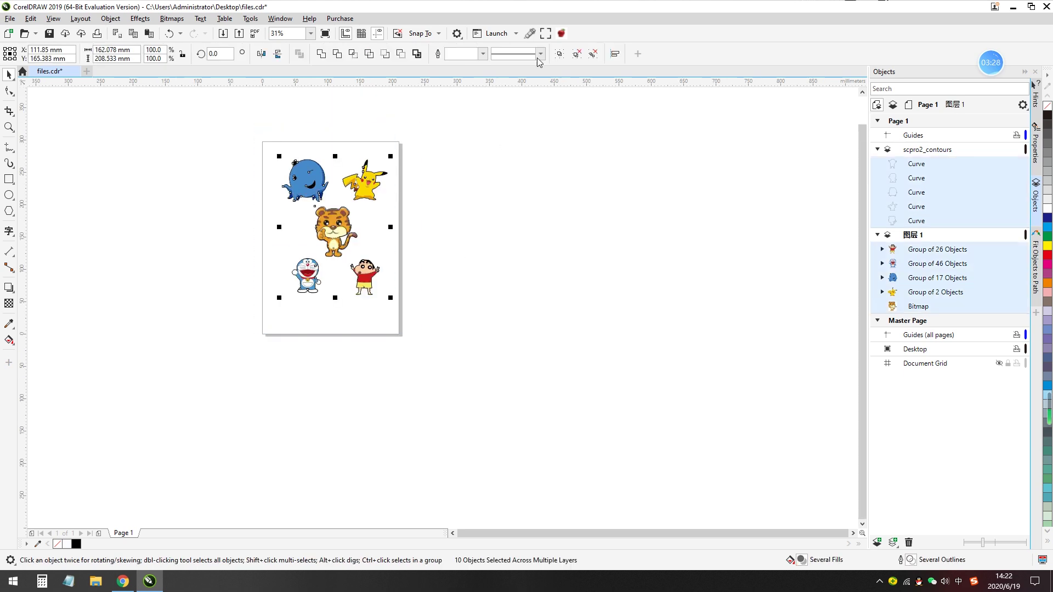
click(546, 33)
click(640, 256)
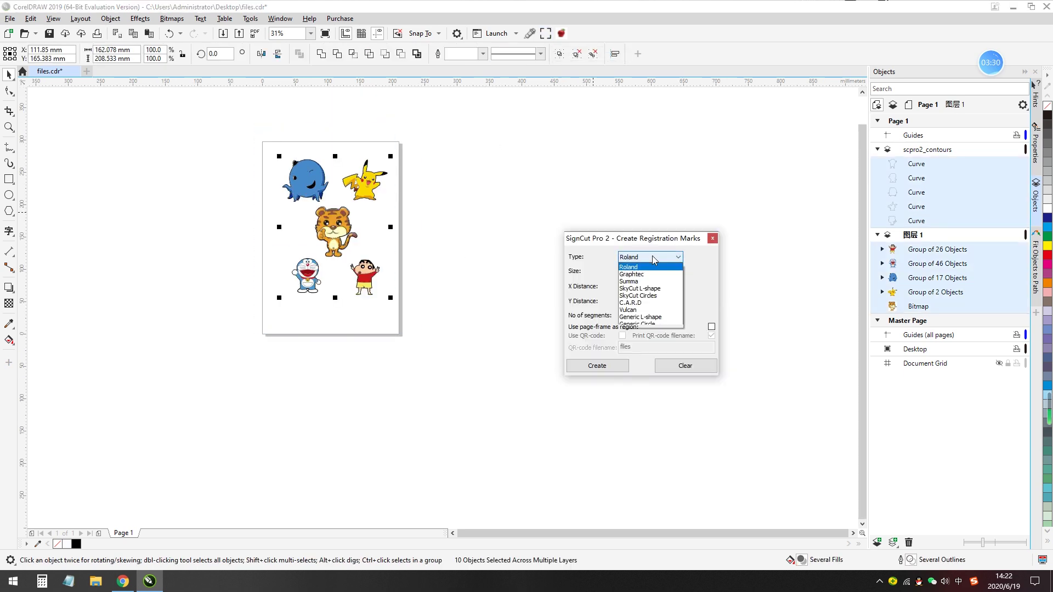
click(629, 310)
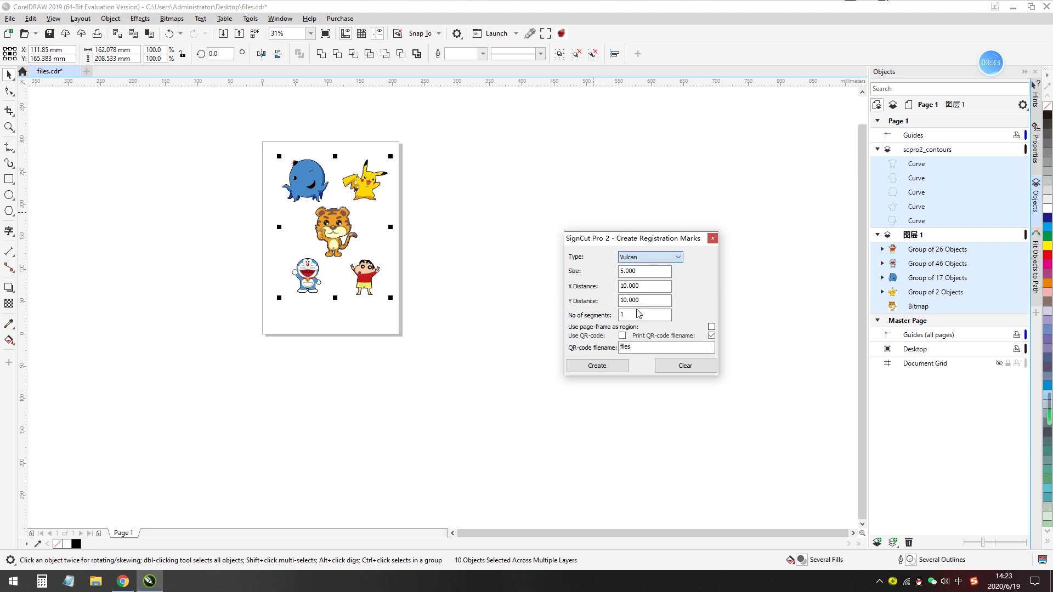
click(711, 327)
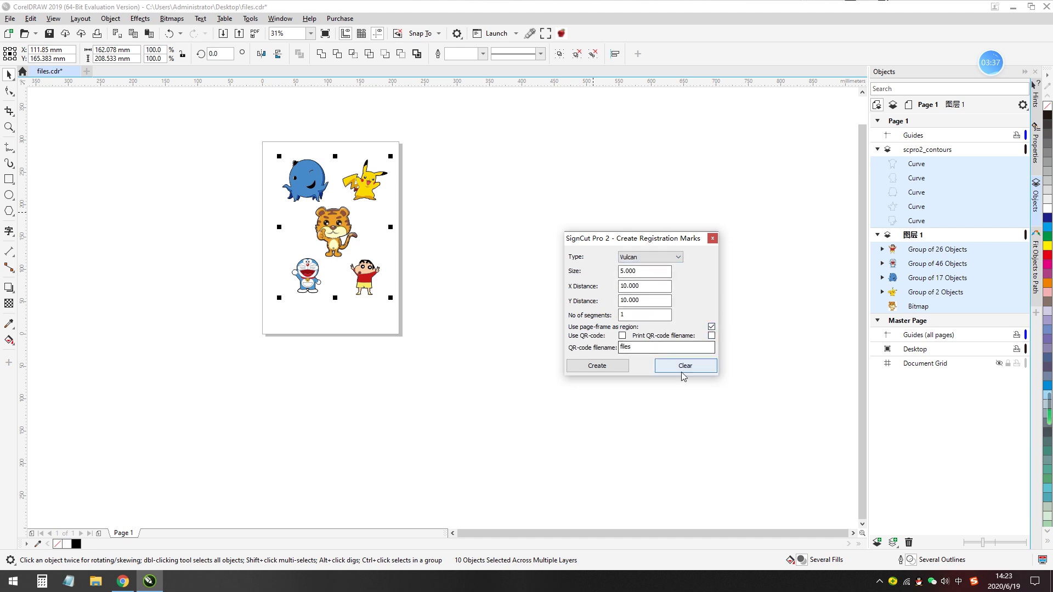
click(606, 366)
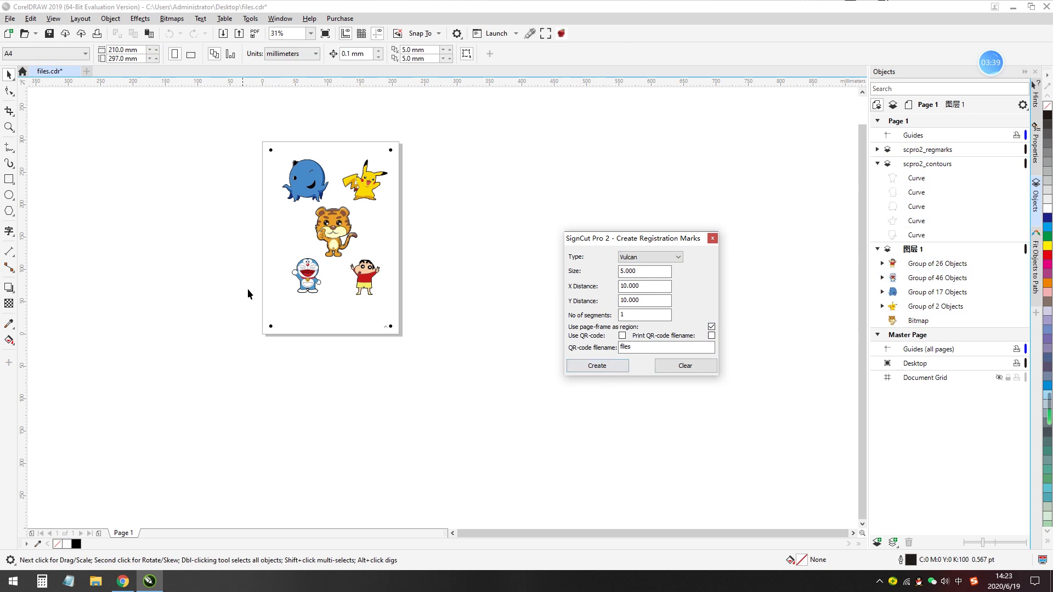
click(712, 238)
scroll(299, 216, up, 2)
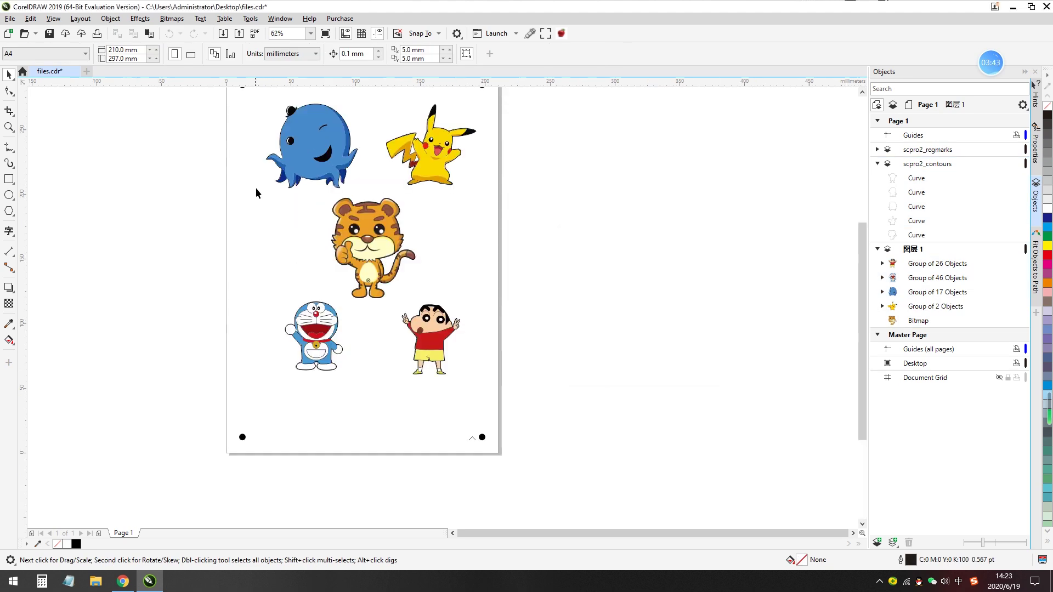
scroll(448, 291, down, 2)
scroll(426, 273, up, 2)
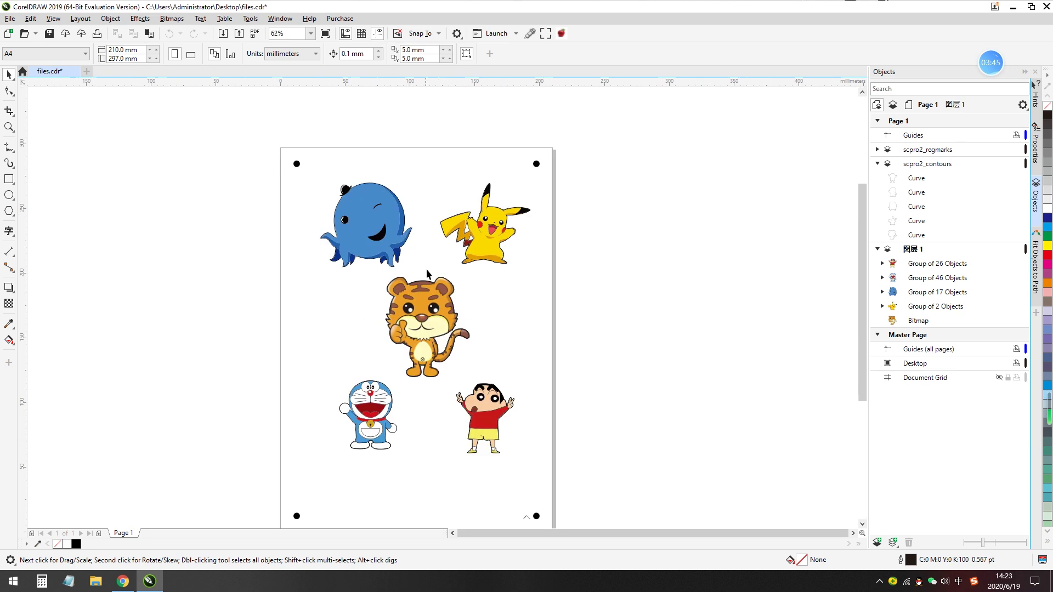
scroll(461, 378, down, 2)
scroll(475, 421, up, 2)
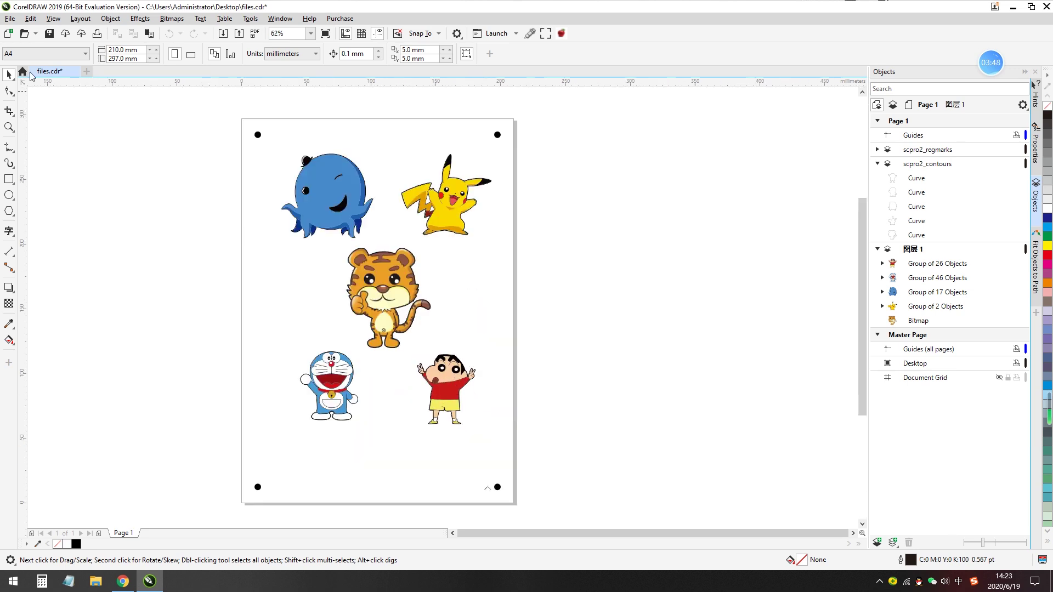
Publish the document to PDF as files.pdf on the desktop.
click(10, 18)
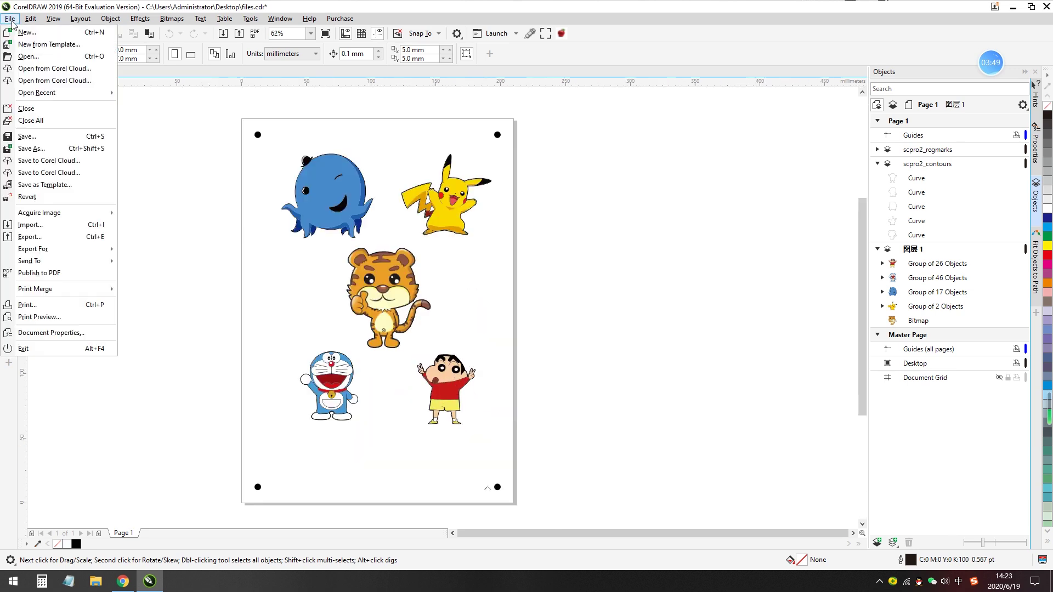
click(53, 273)
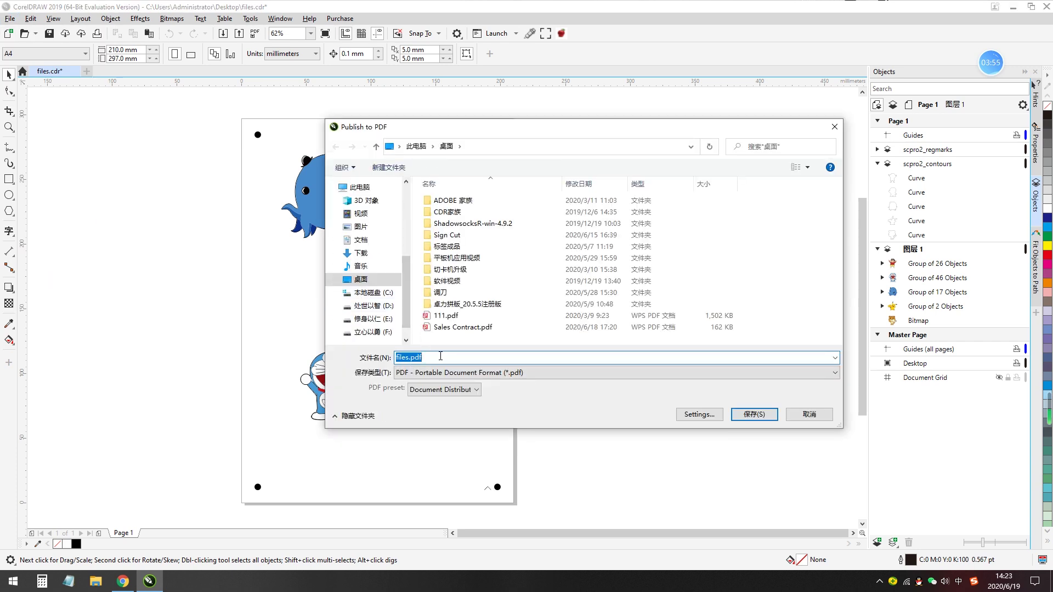
click(754, 414)
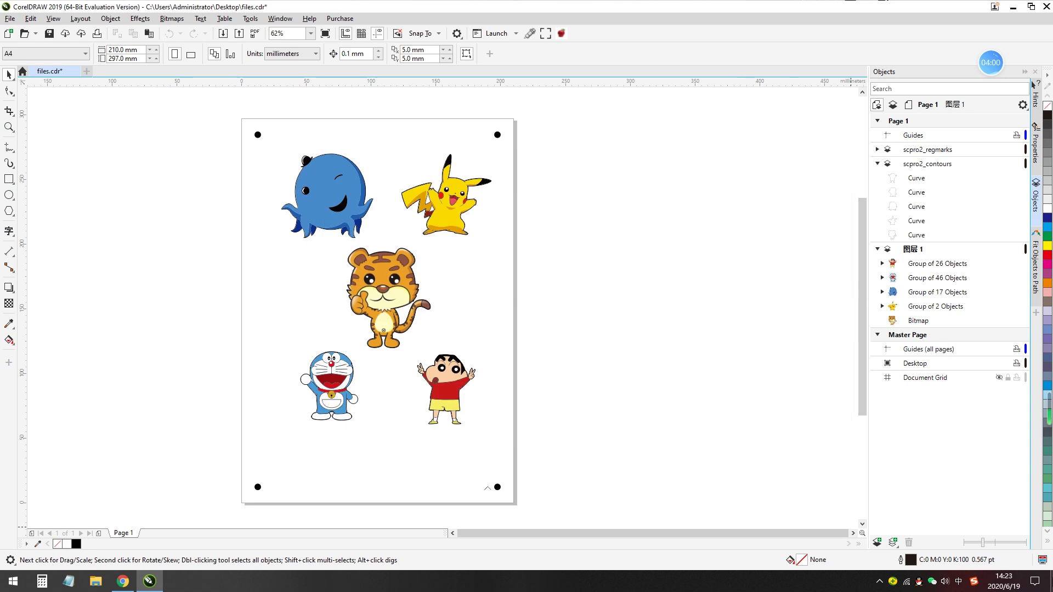
Open files.pdf from the desktop, examine the figures and registration marks on its page, and close the viewer.
key(super+d)
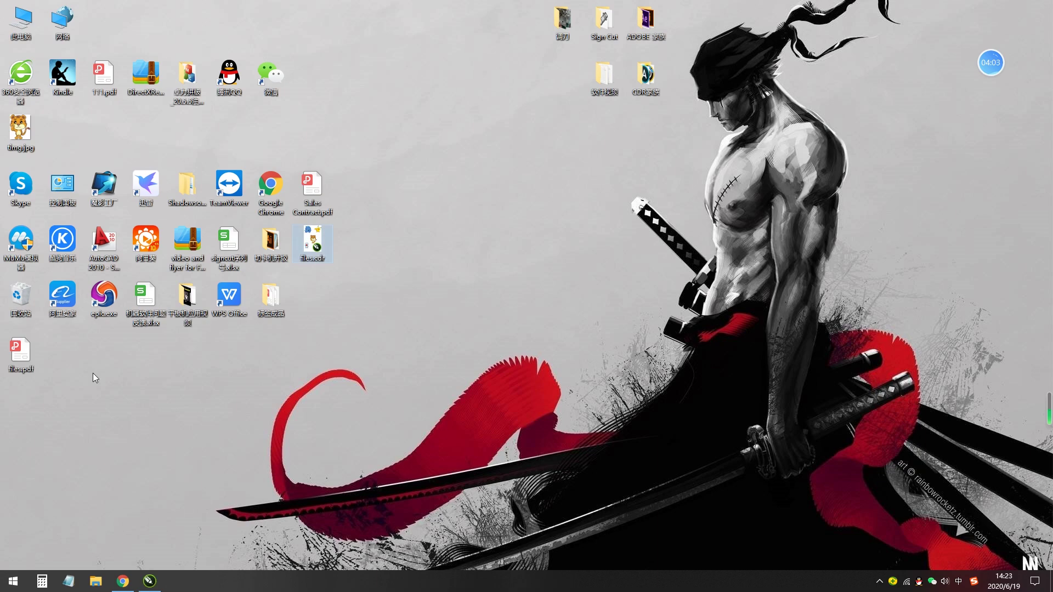
click(21, 348)
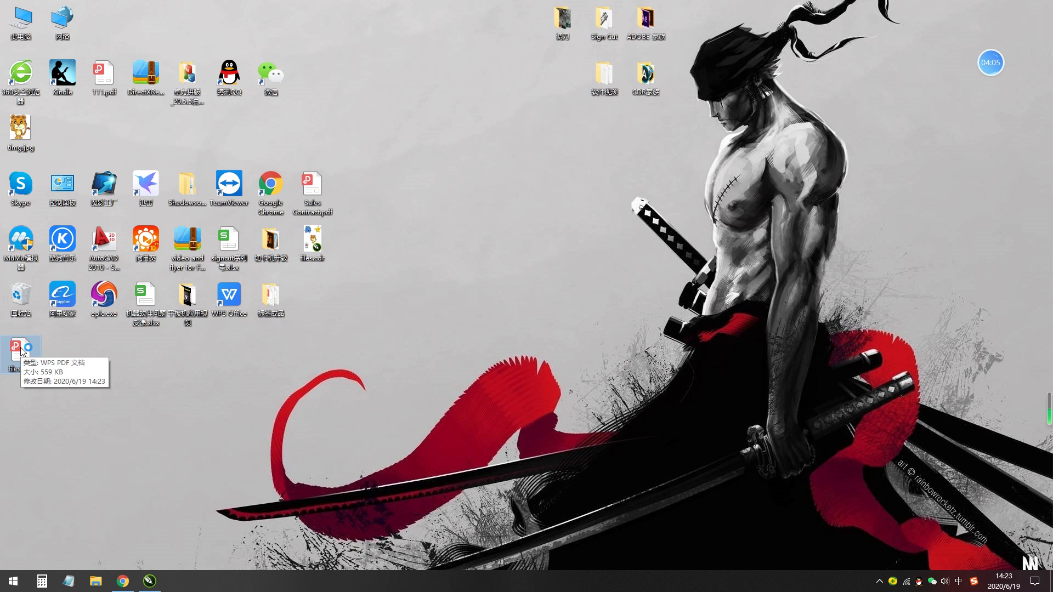
double_click(20, 349)
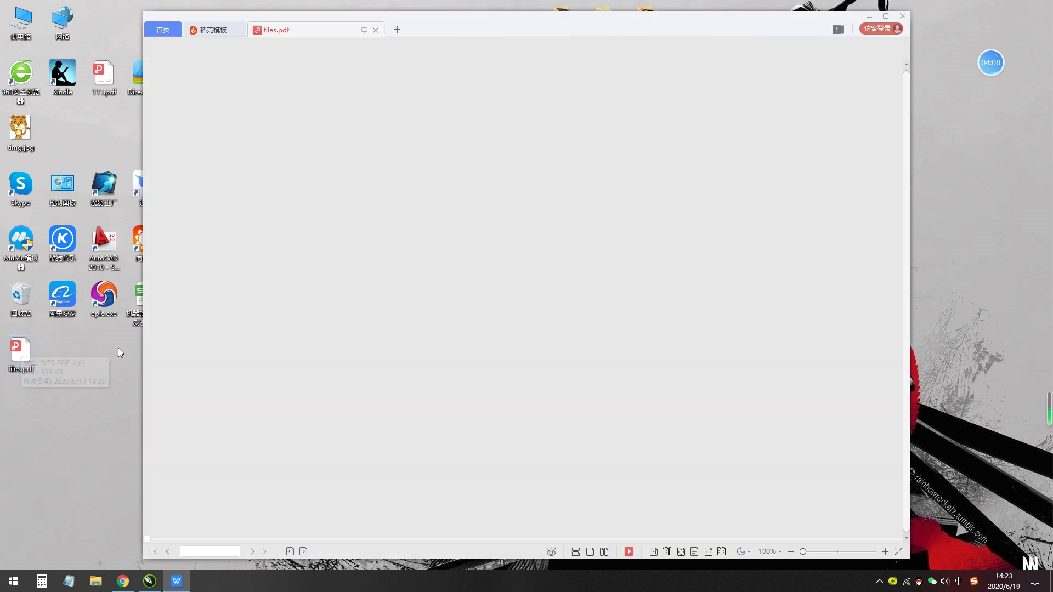
scroll(500, 374, down, 1)
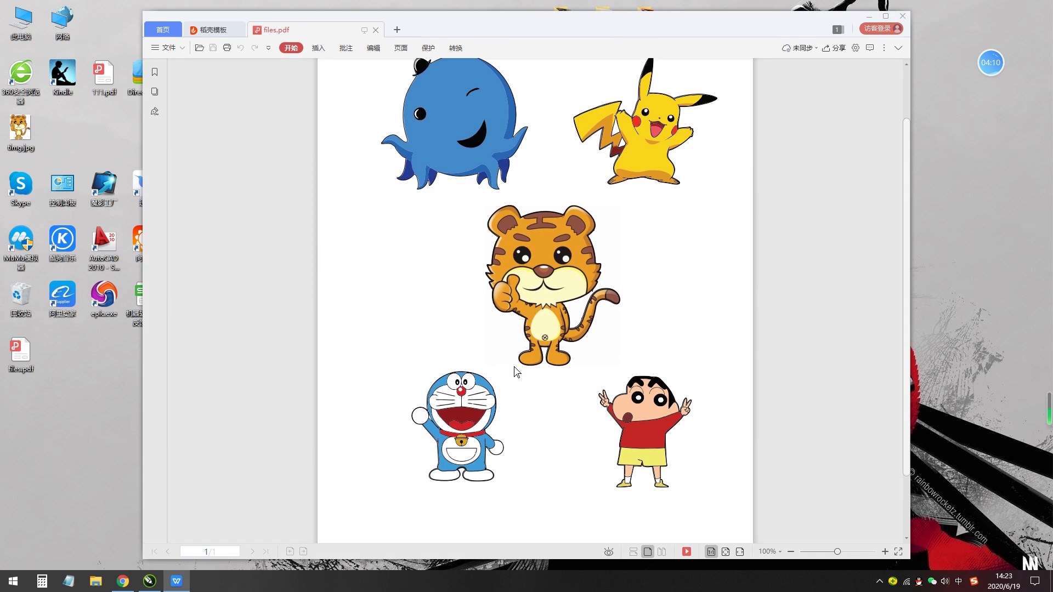
scroll(517, 369, down, 1)
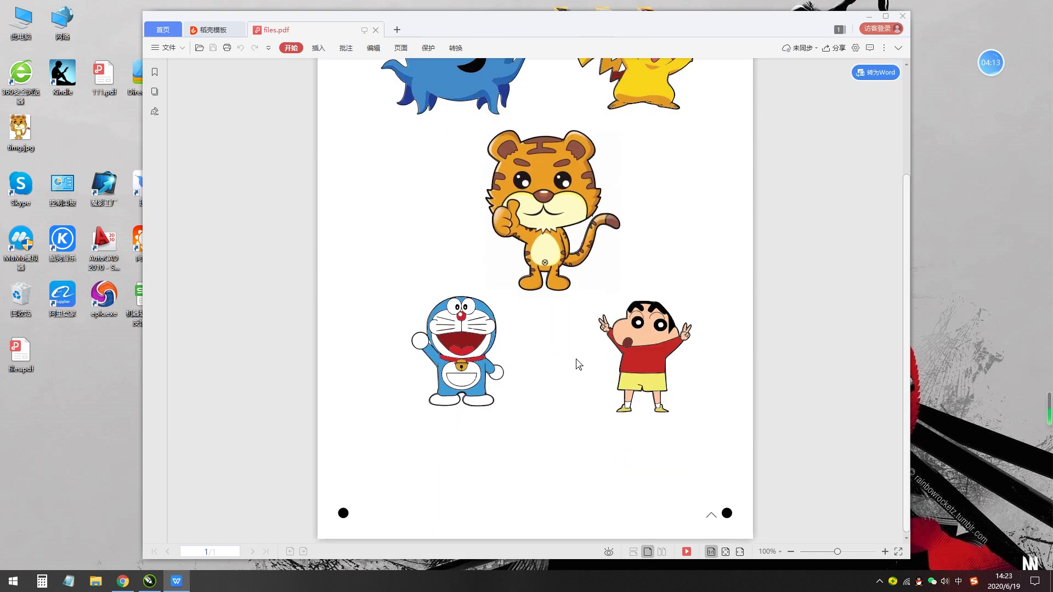
scroll(587, 340, up, 2)
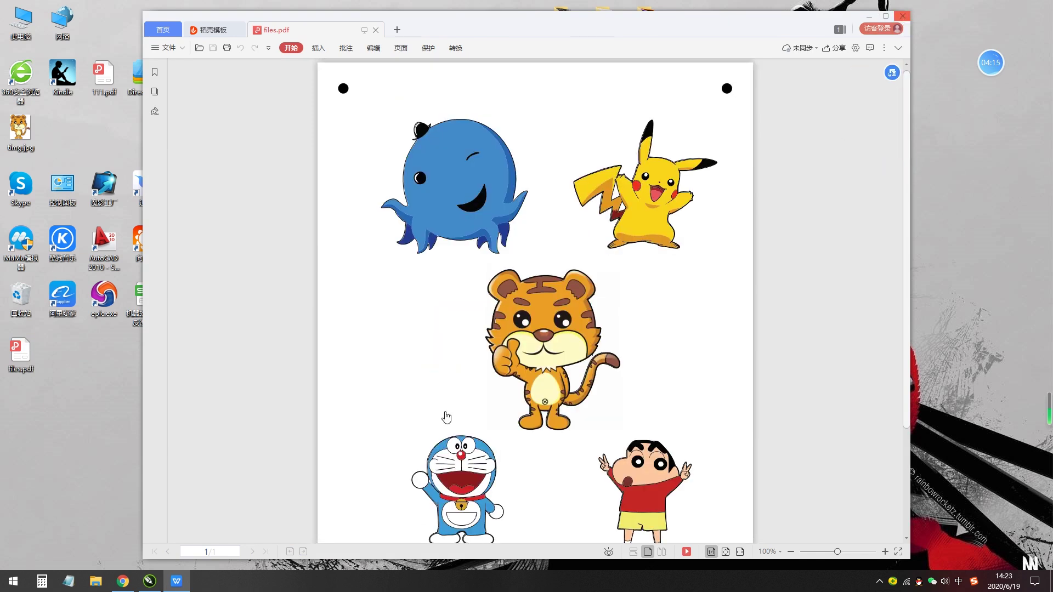
key(alt+F4)
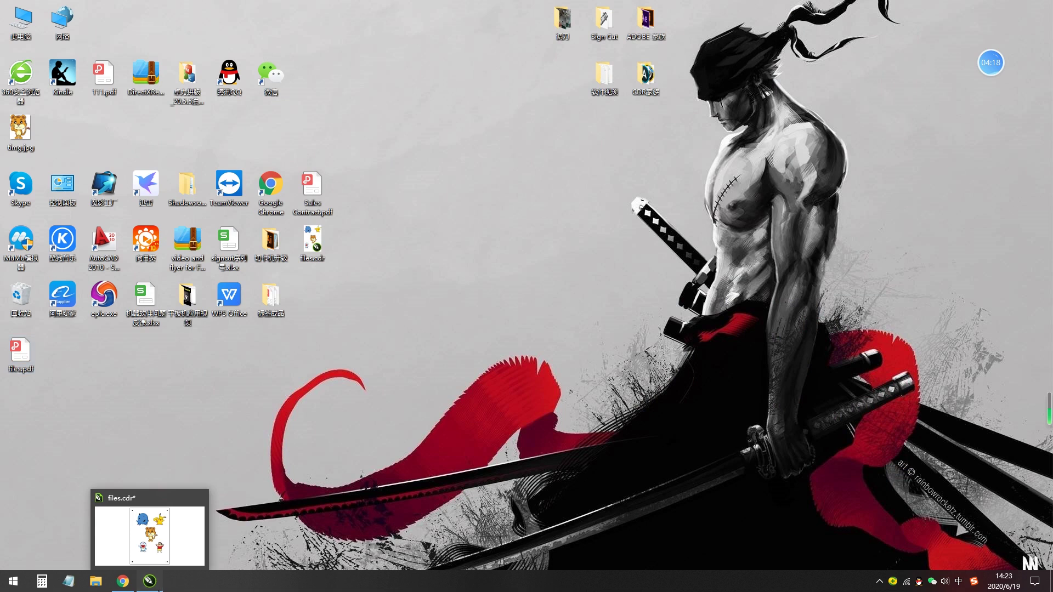
Switch back to CorelDRAW and hide the artwork layer 图层 1, leaving the contours and registration marks visible.
click(151, 582)
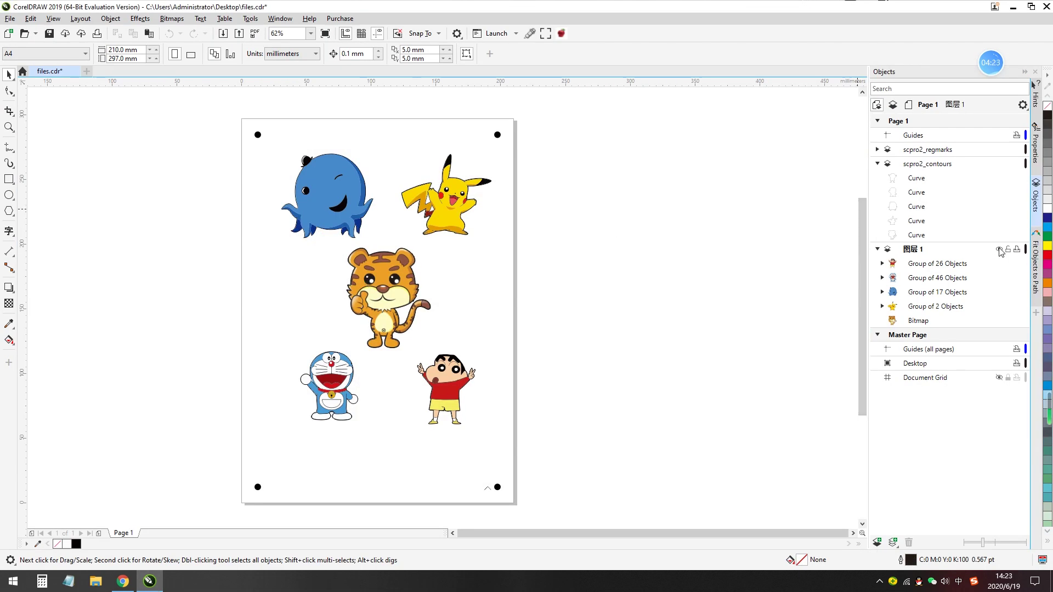
click(999, 250)
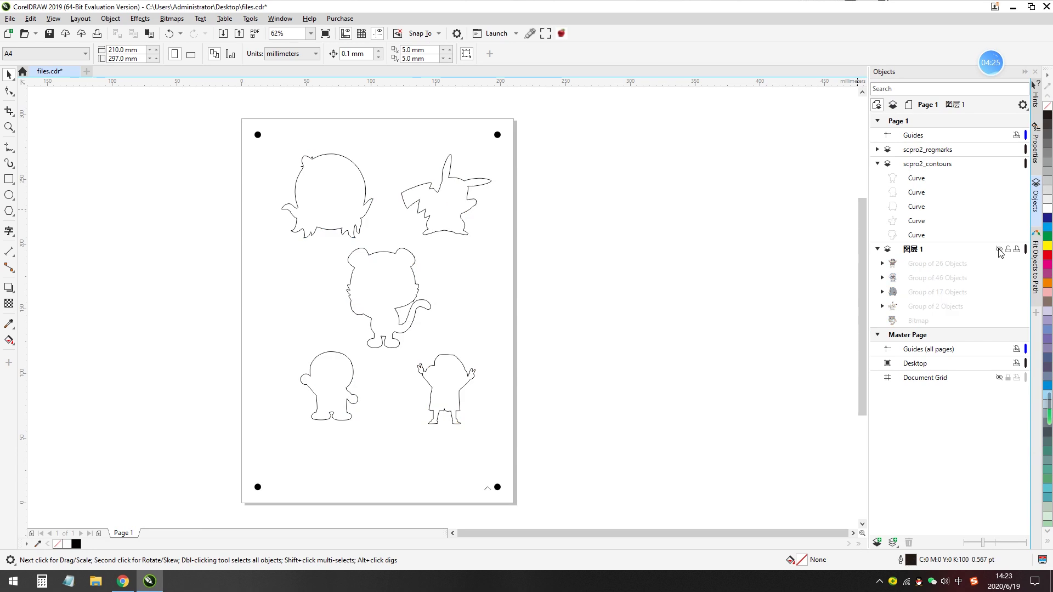
Send the contours and registration marks to SignCut Productivity Pro 2 and set the cutter to Vulcan FC-500VC with output written to file.
click(530, 33)
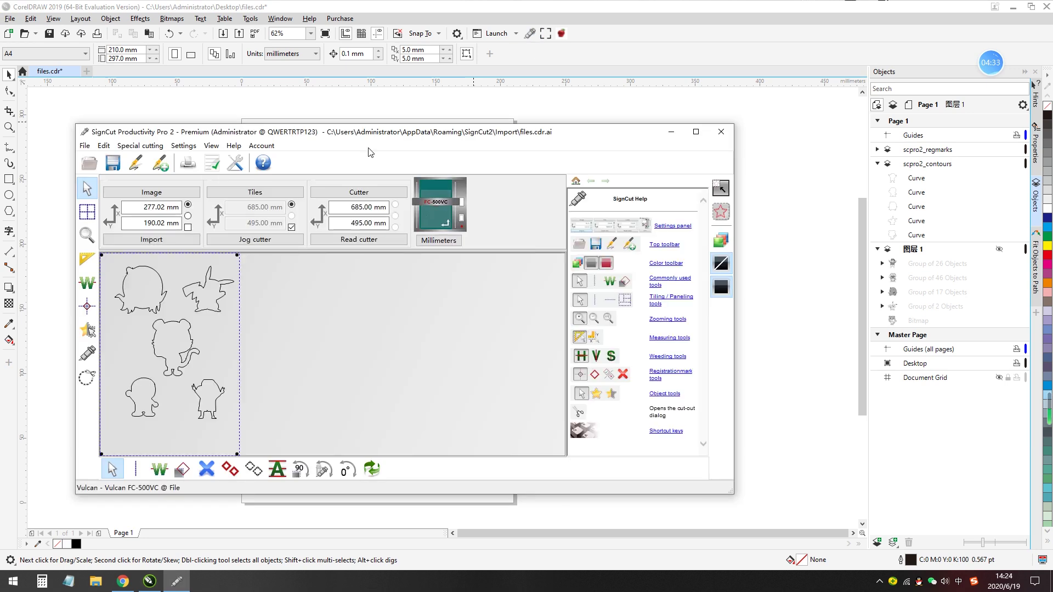
drag(359, 137, 463, 137)
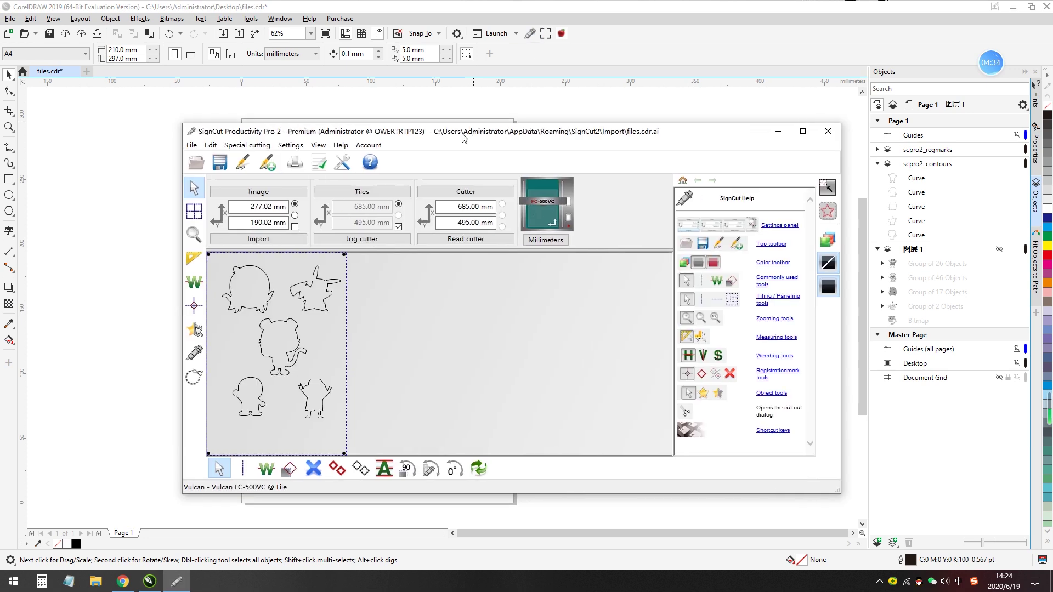
click(461, 192)
click(235, 204)
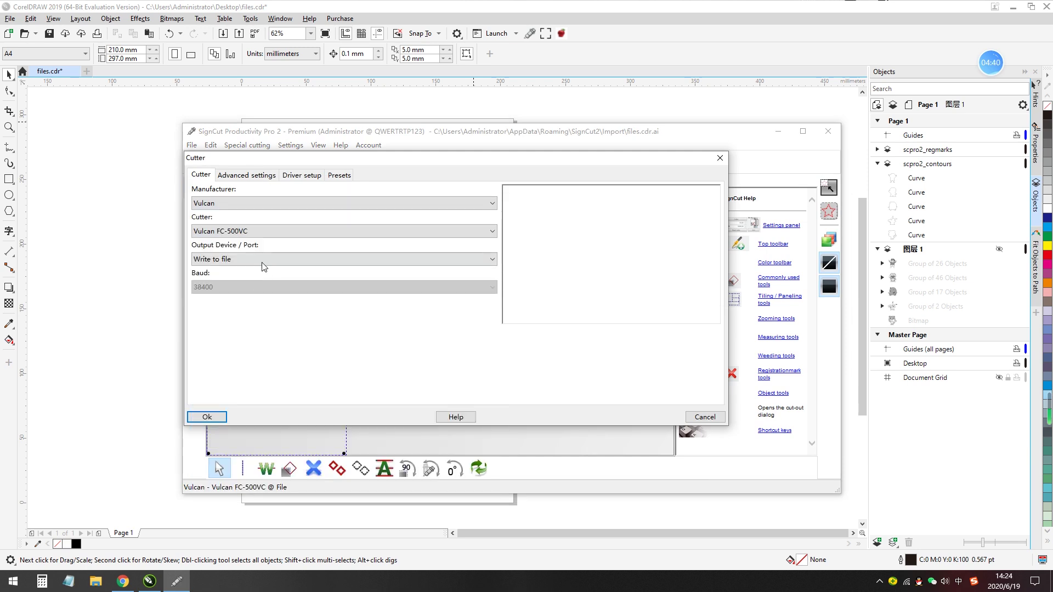
click(236, 231)
click(232, 245)
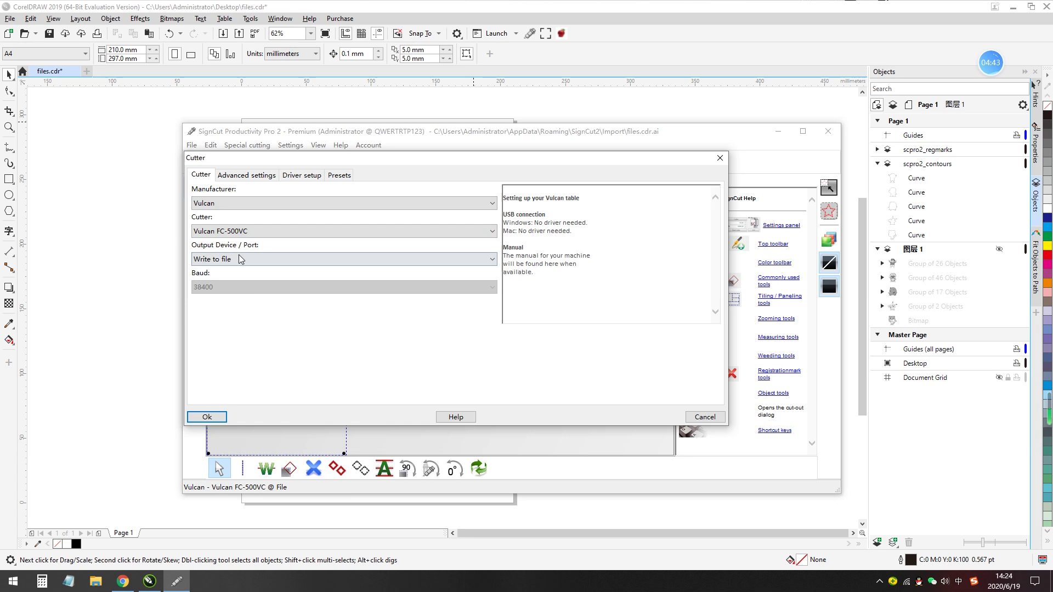
click(239, 257)
click(229, 403)
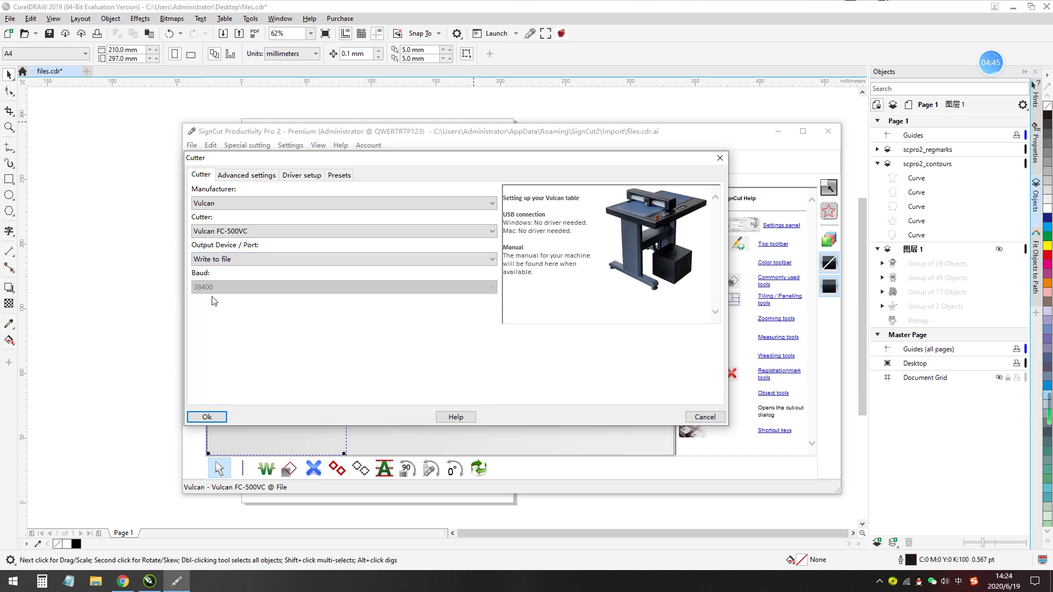
click(206, 417)
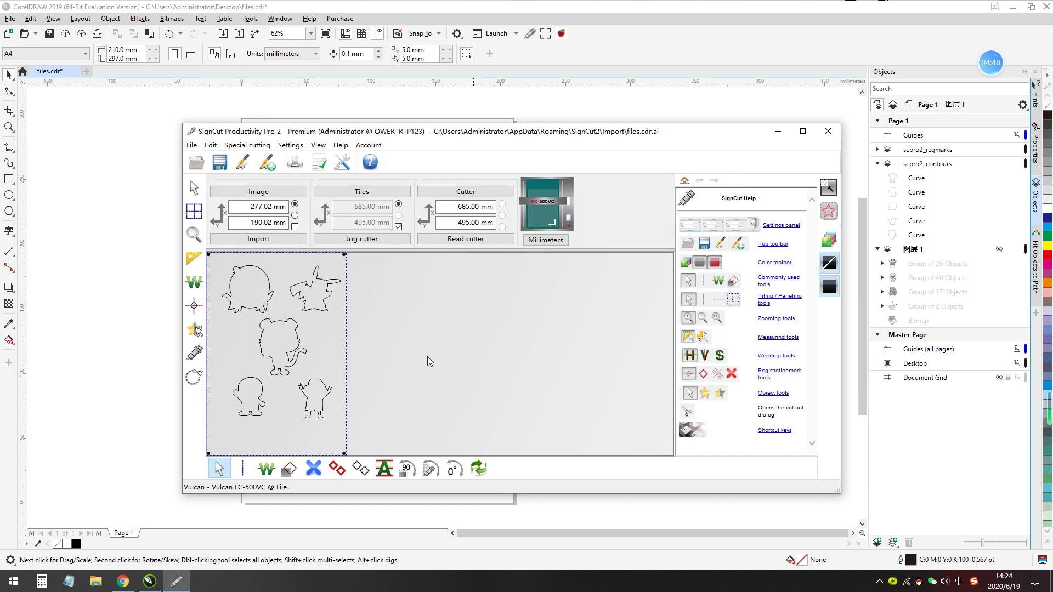
In the advanced cut-out settings, assign Tool 1 (Right) and a 0.45 mm blade offset to the colour entry of the figure contours.
click(193, 376)
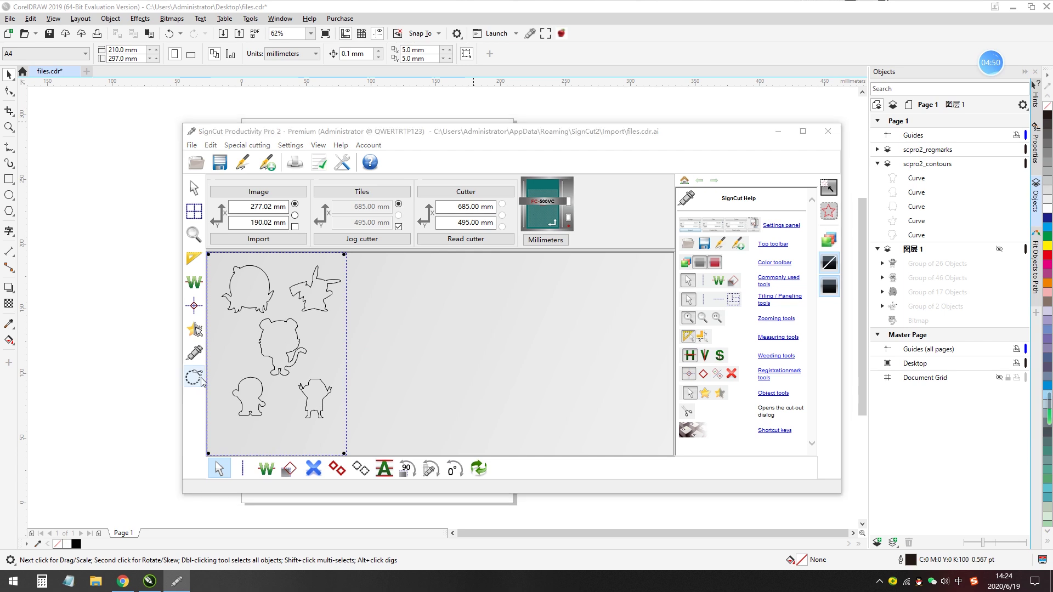
click(245, 178)
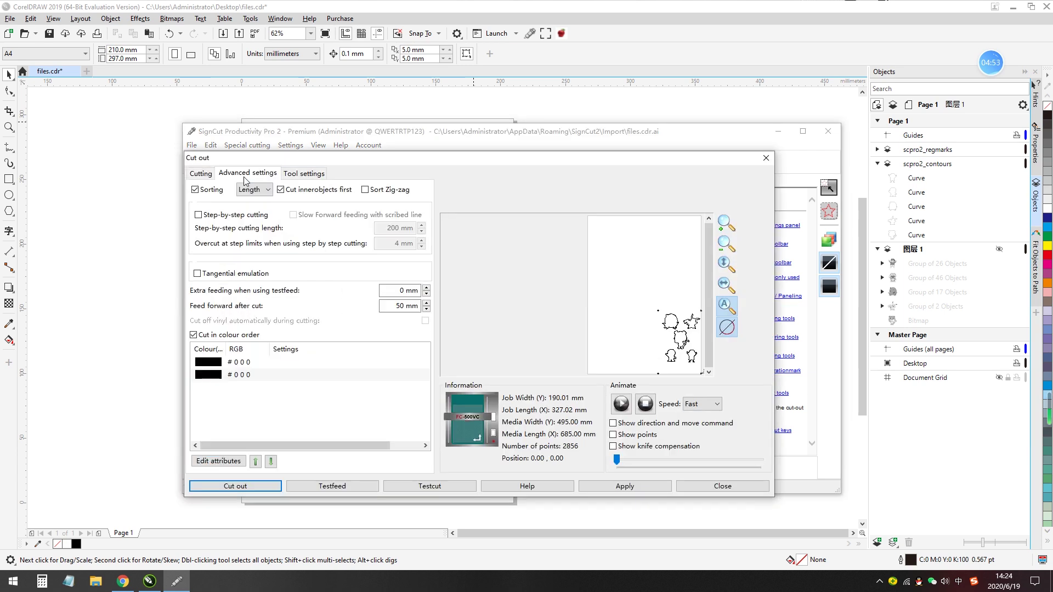
click(262, 367)
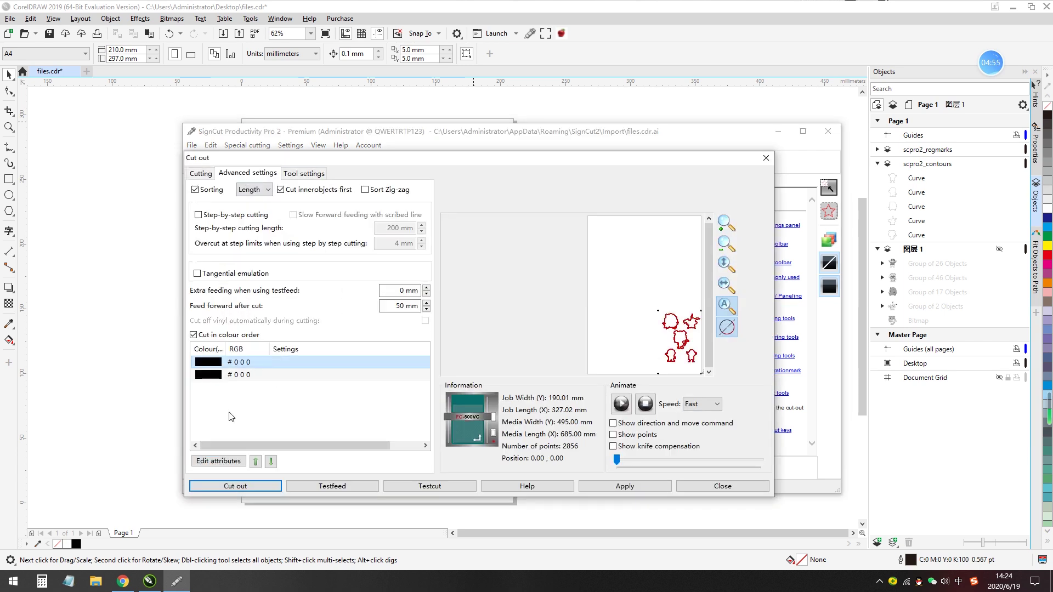
click(691, 347)
drag(631, 226, 627, 297)
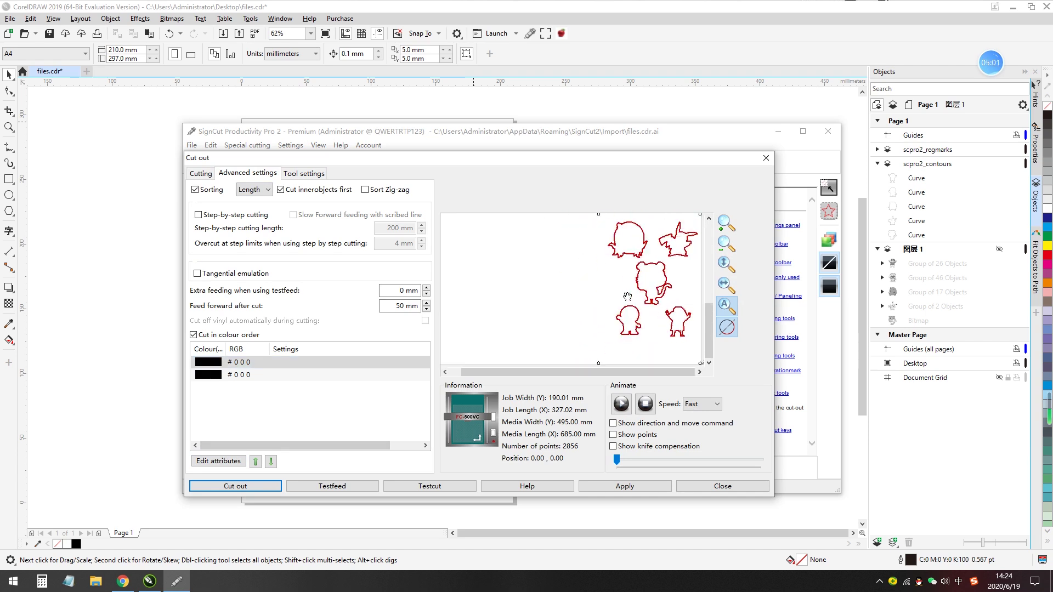
click(219, 461)
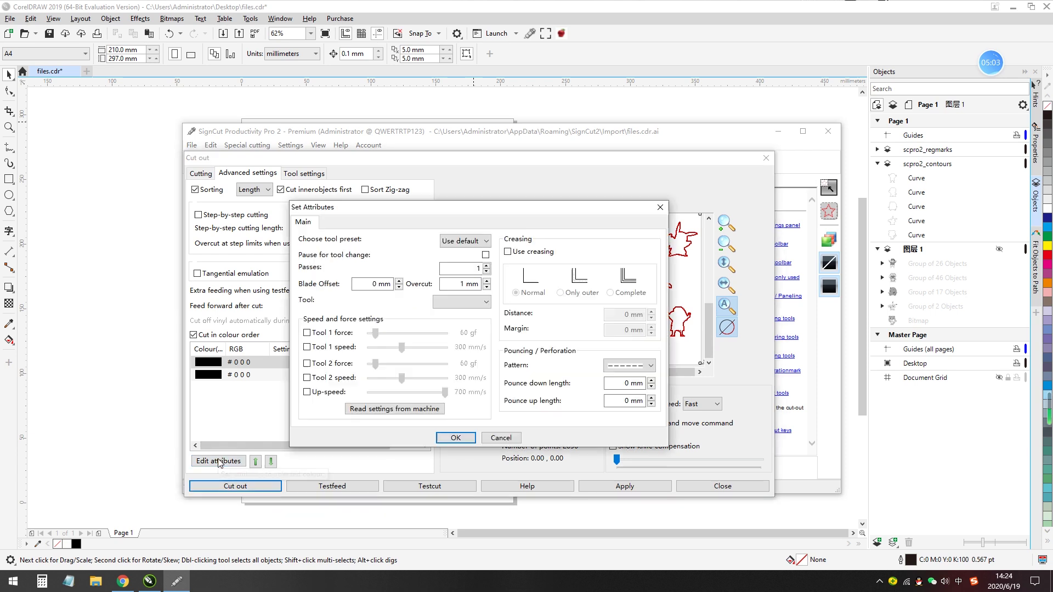
click(463, 302)
click(449, 312)
mouse_move(379, 283)
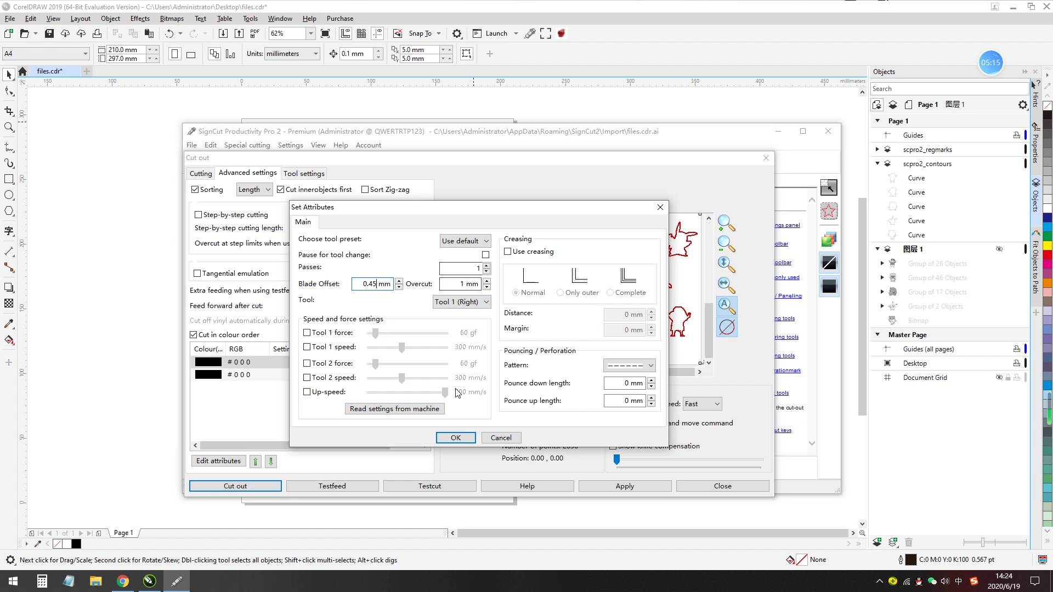
click(454, 438)
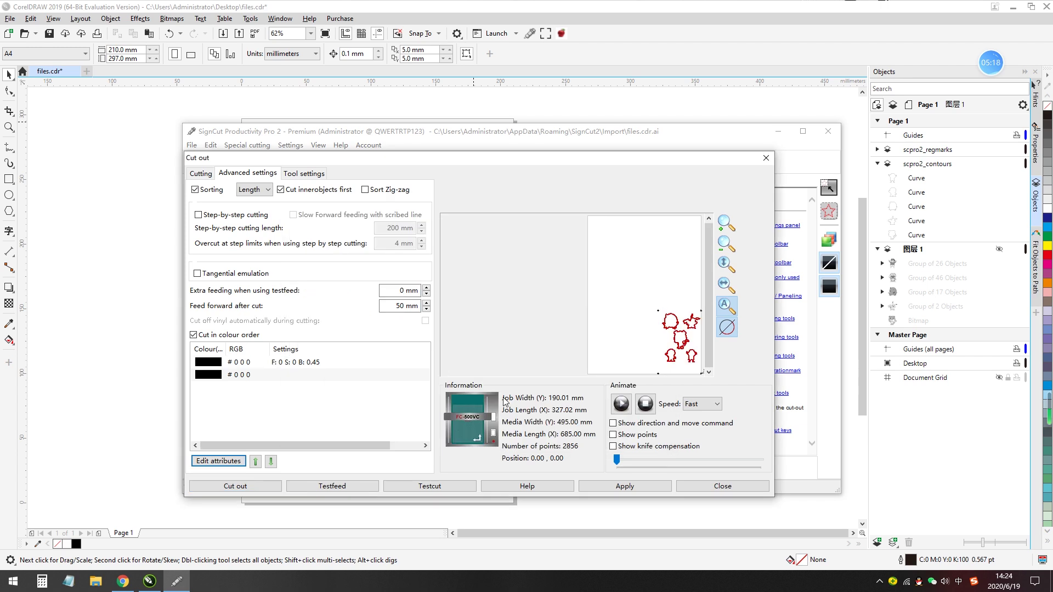
Preview the simulated cutting path of the figures and advance the animation to its end.
scroll(671, 338, up, 3)
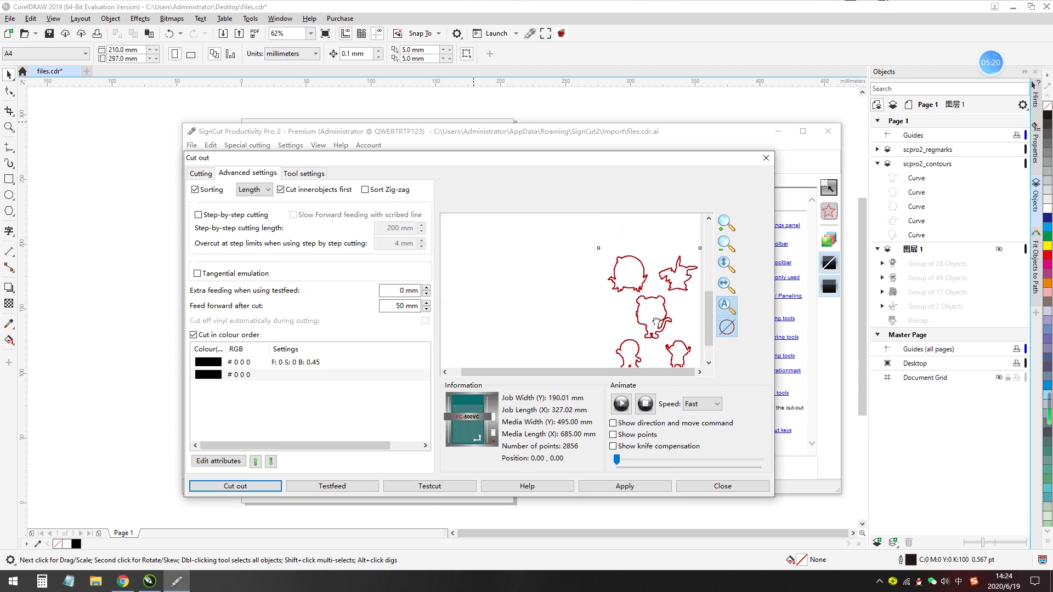
scroll(656, 322, down, 1)
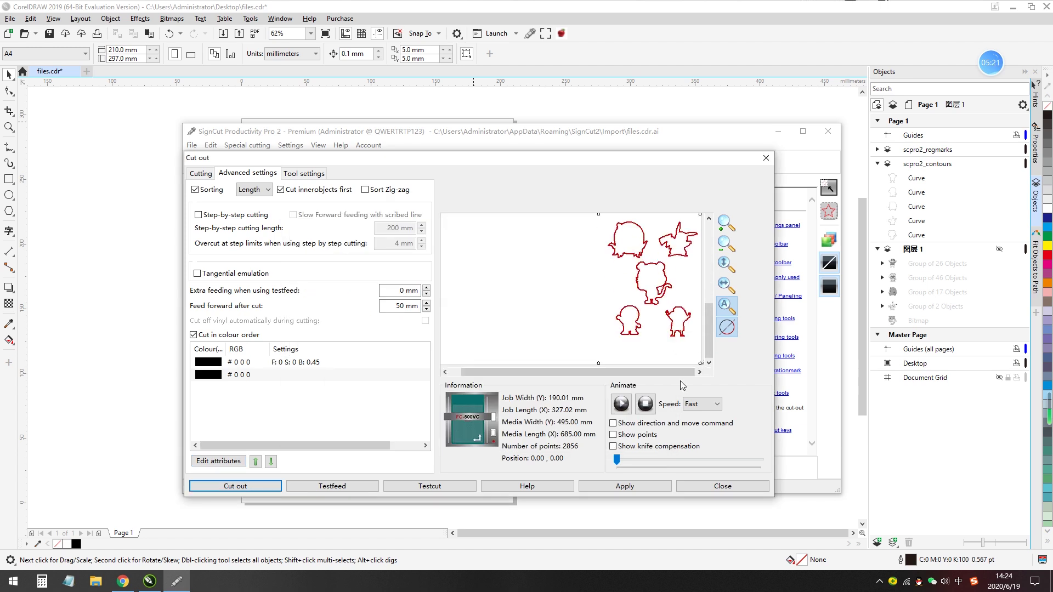
click(627, 406)
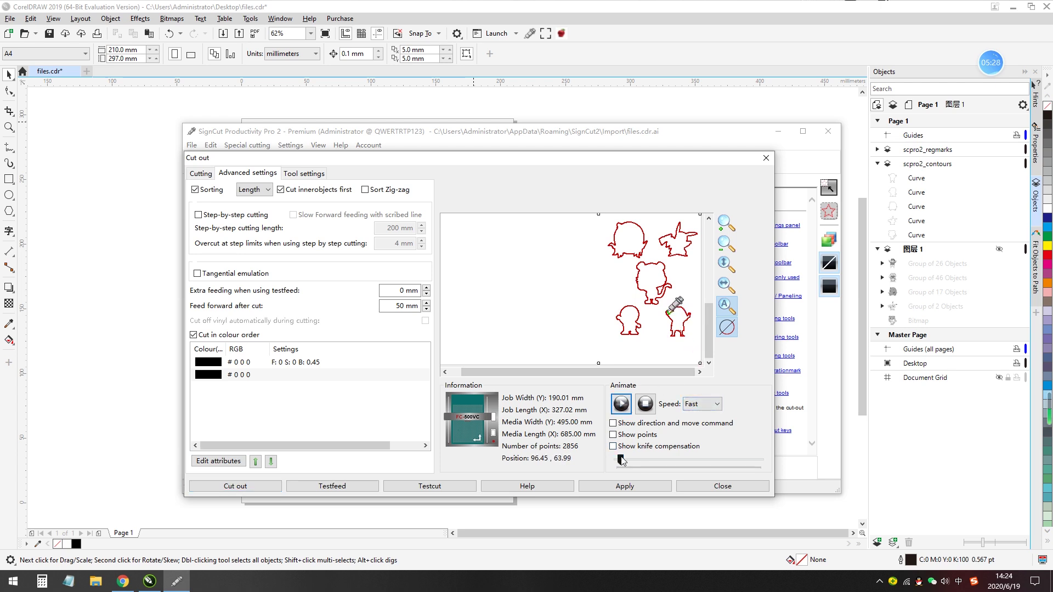
drag(619, 456, 762, 452)
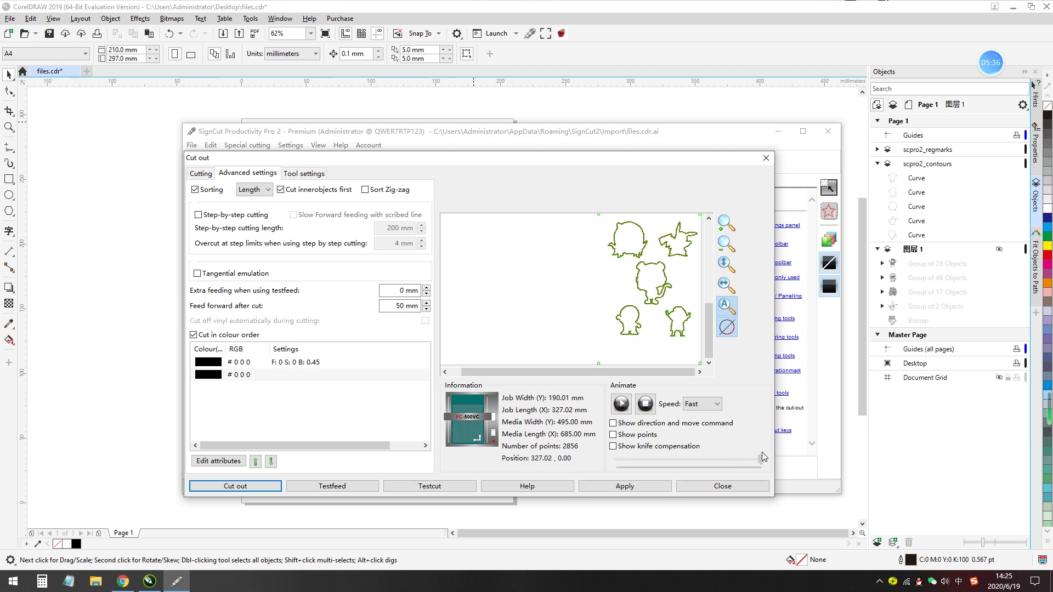
Cut out the job to a plt file named files on the desktop.
click(240, 487)
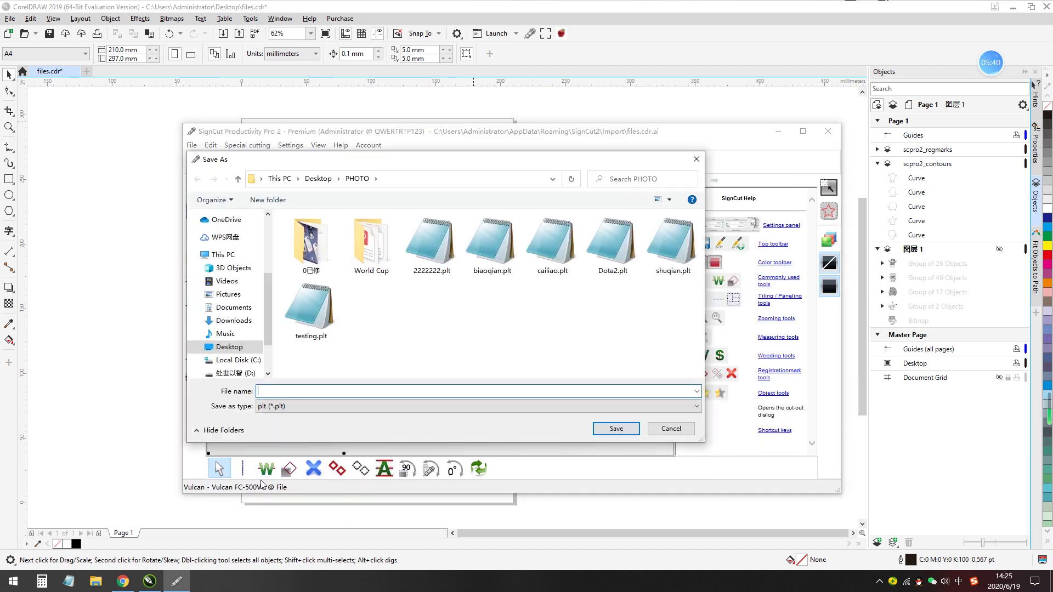
click(324, 181)
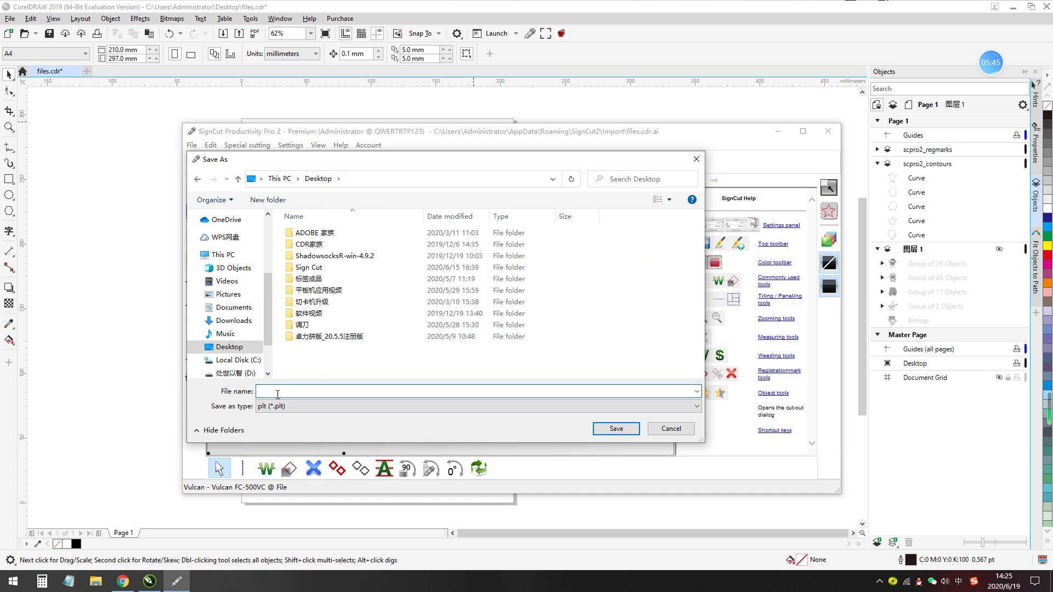
text(files)
key(shift)
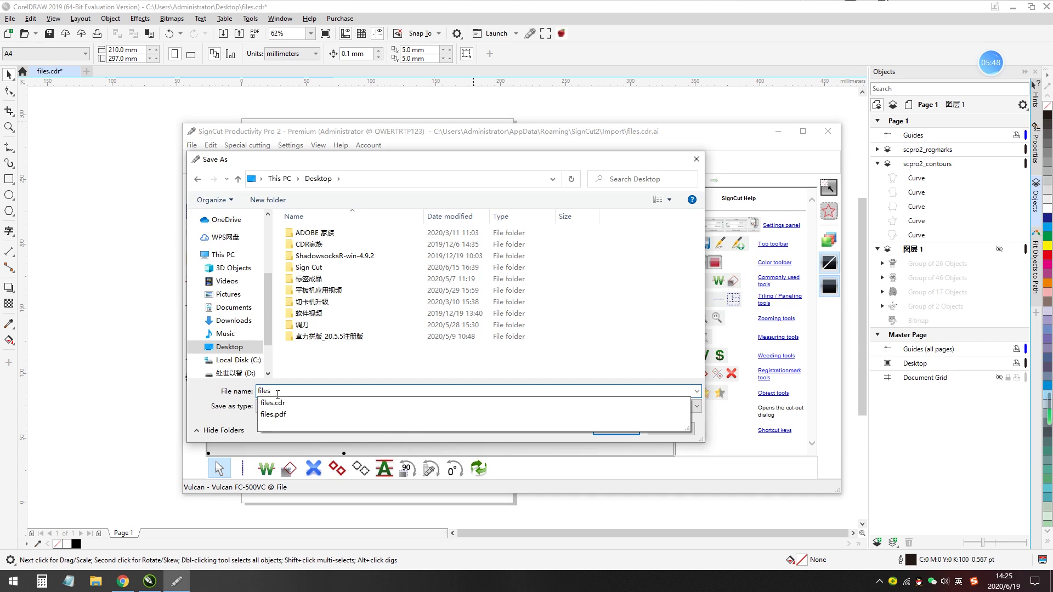
click(327, 373)
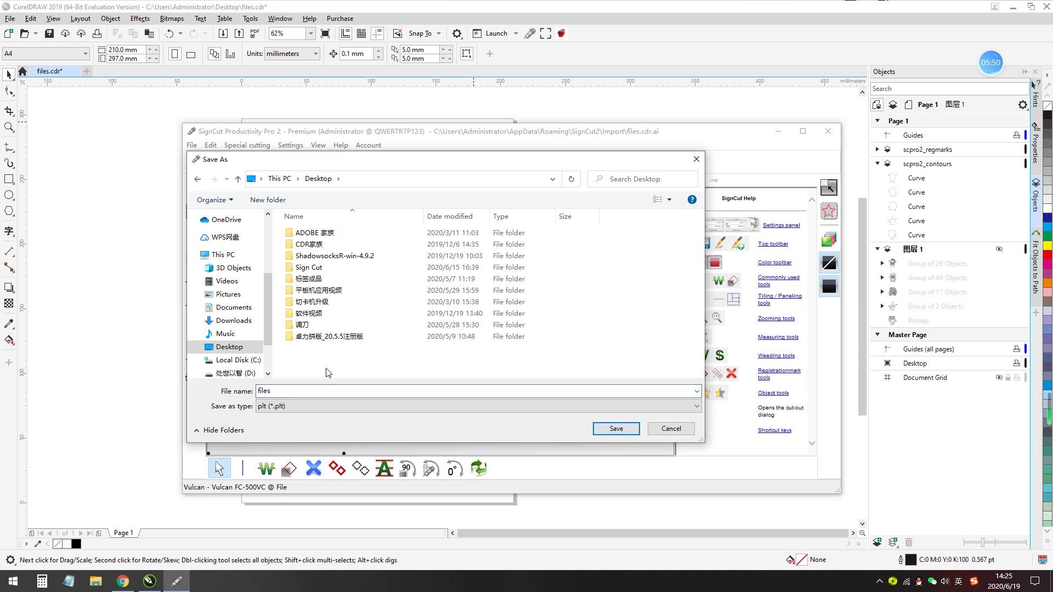
click(608, 431)
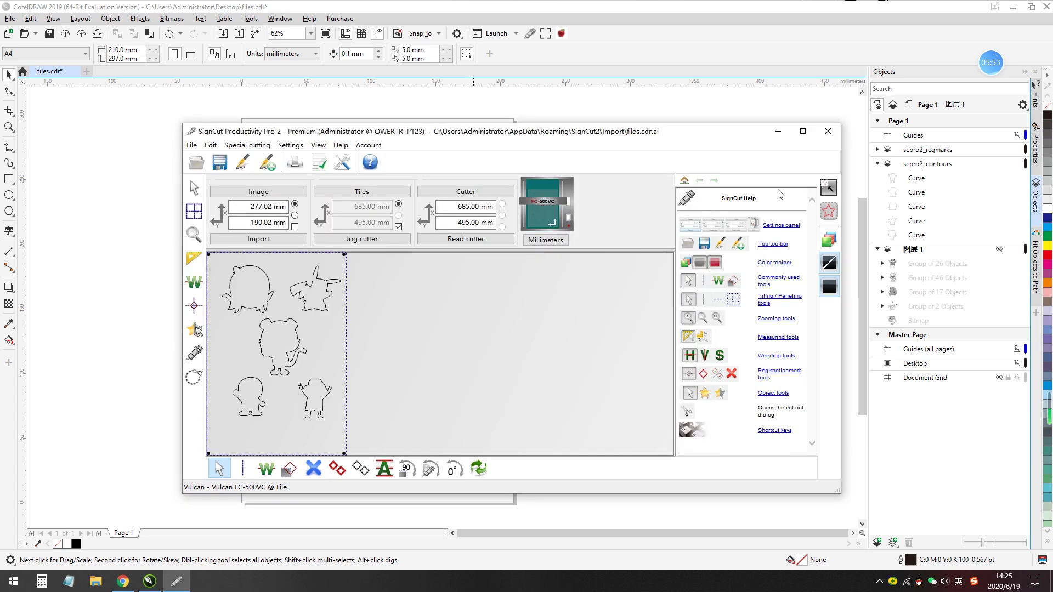
Close SignCut and CorelDRAW without saving the changes to files.cdr.
click(831, 136)
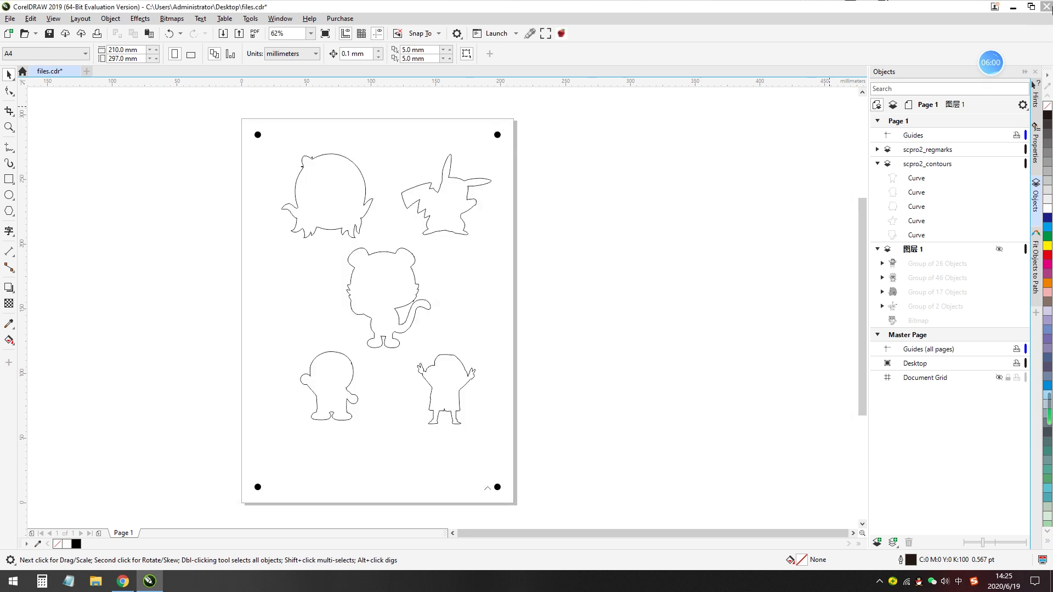
key(alt+F4)
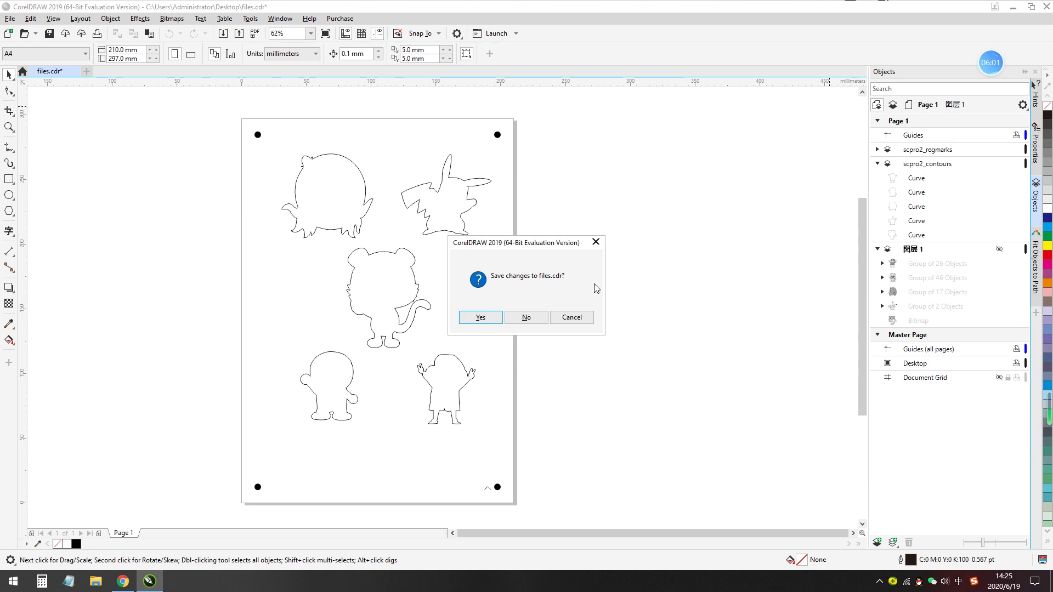
click(526, 318)
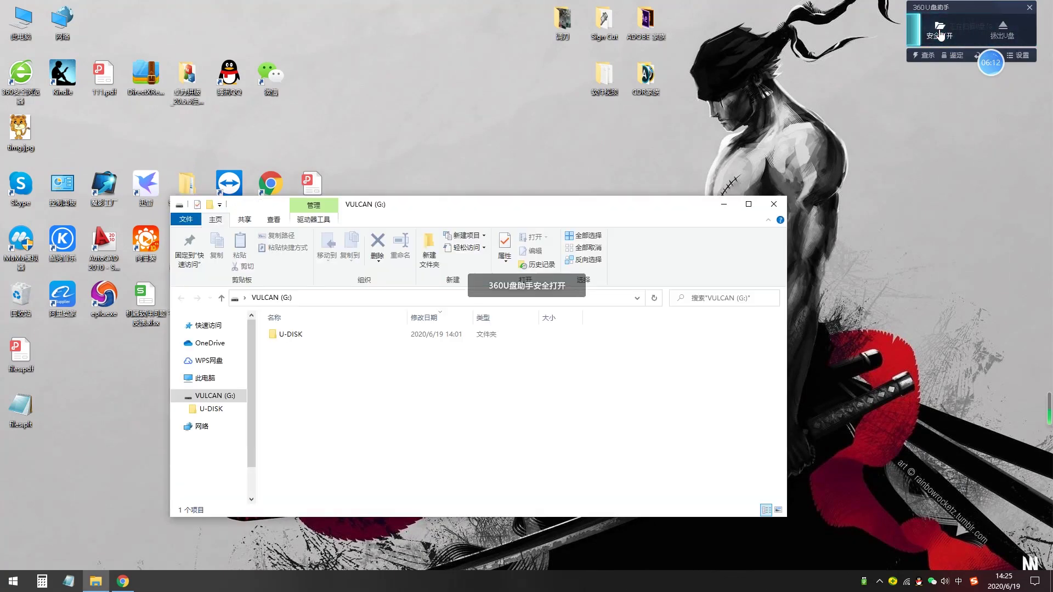
Open the VULCAN (G:) USB drive, copy files.plt from the desktop onto it, and close the drive window.
click(940, 31)
drag(445, 204, 701, 174)
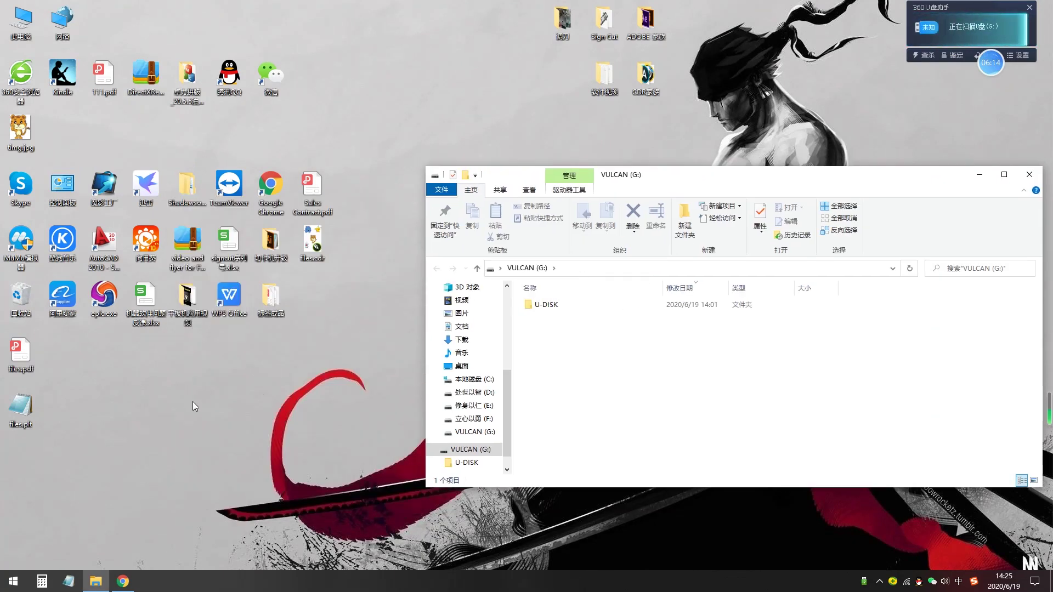
click(54, 406)
drag(22, 409, 557, 350)
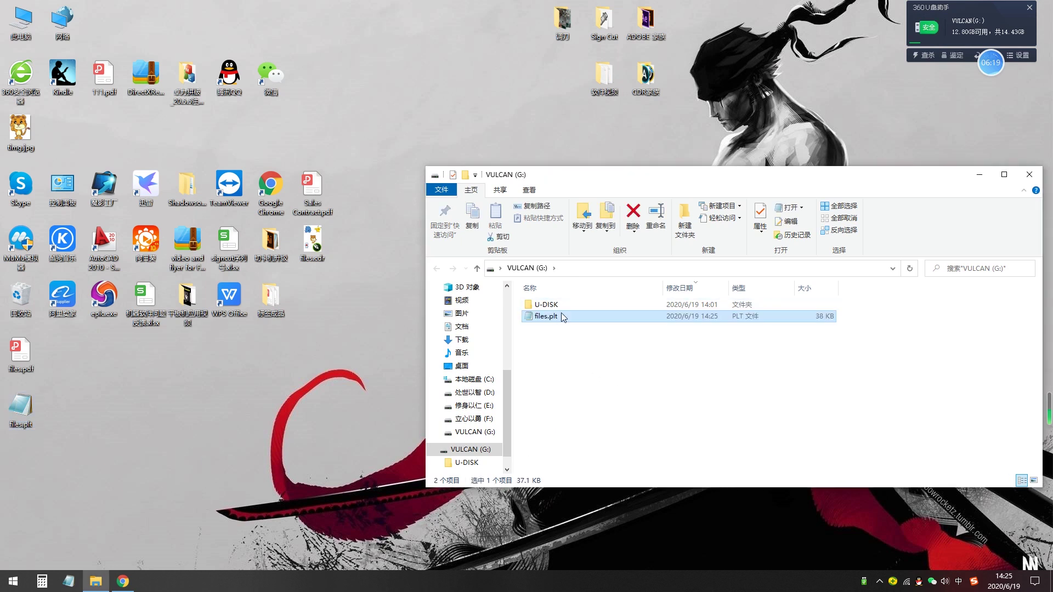
drag(646, 179, 422, 207)
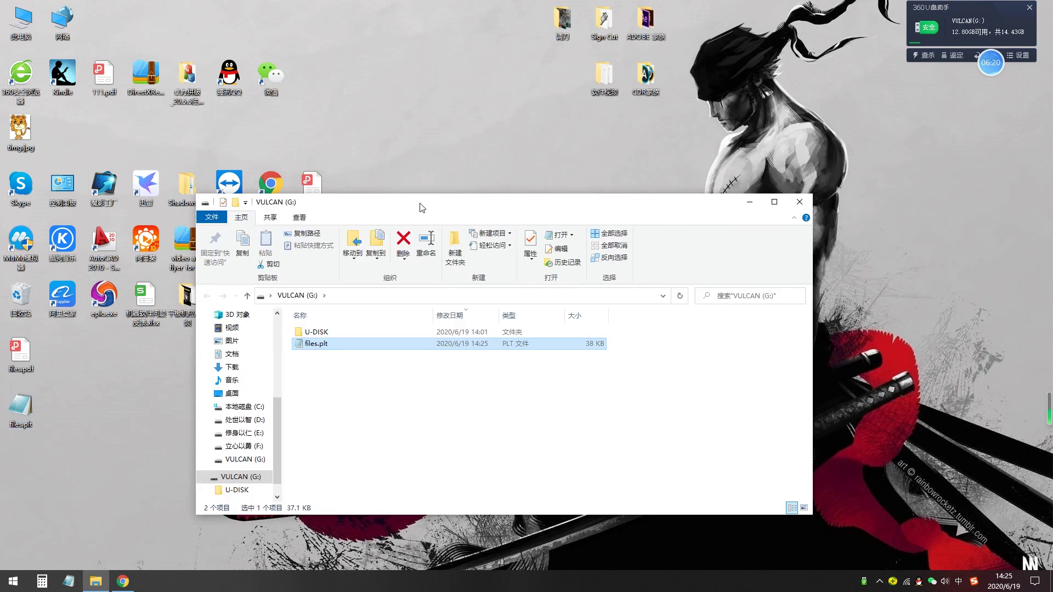
click(804, 204)
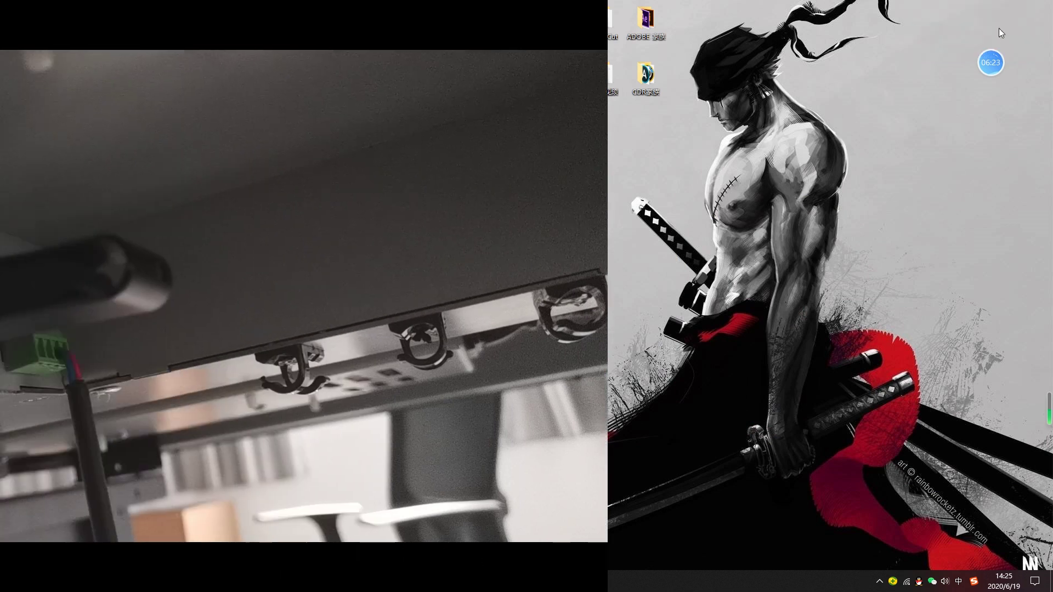
mouse_move(991, 65)
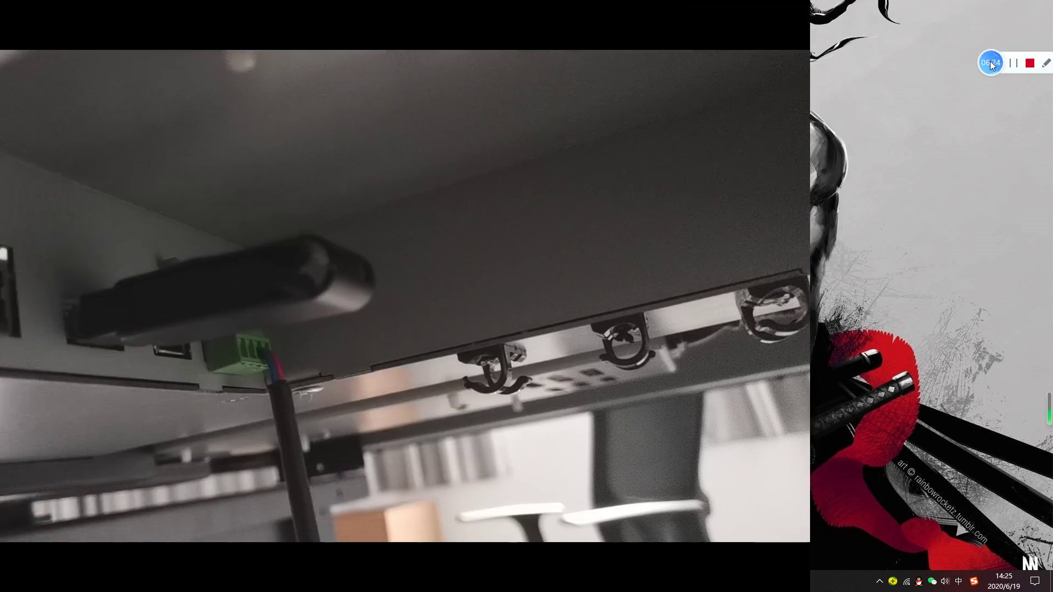